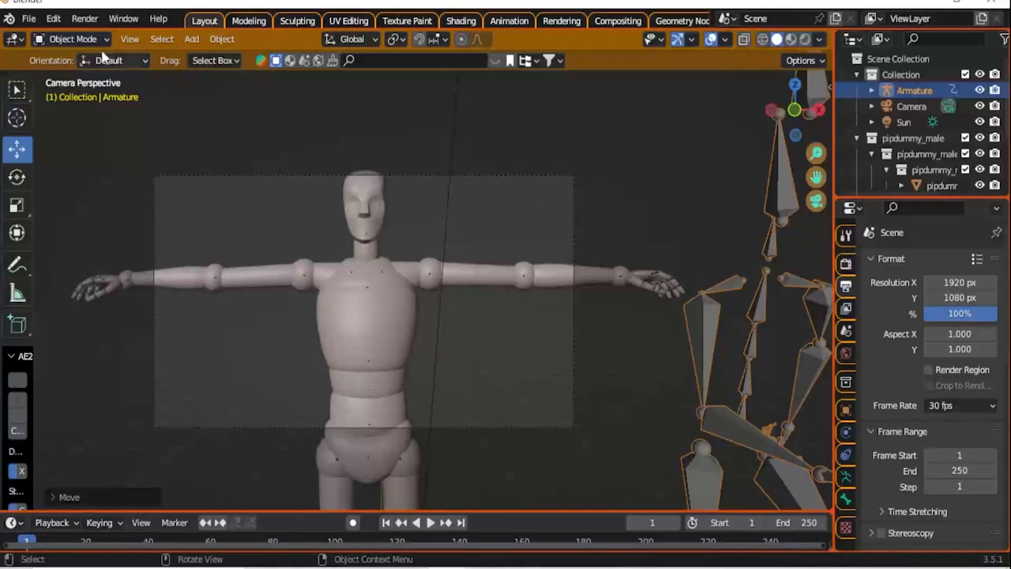
# Render a still image from the camera, check the mannequin's appearance, and leave the render view.
pyautogui.click(85, 18)
pyautogui.click(85, 36)
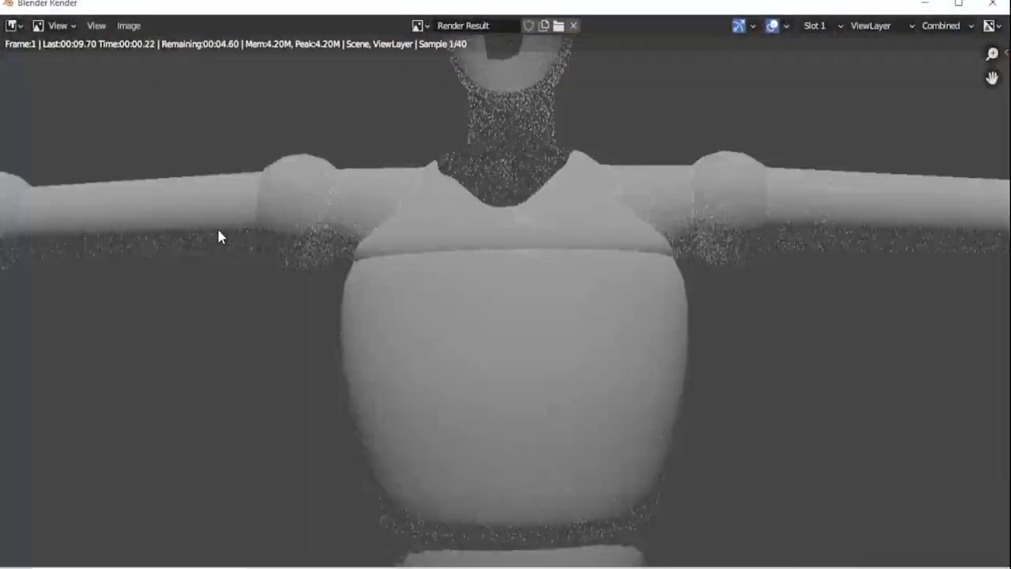
pyautogui.scroll(-5, 345, 225)
pyautogui.scroll(2, 487, 215)
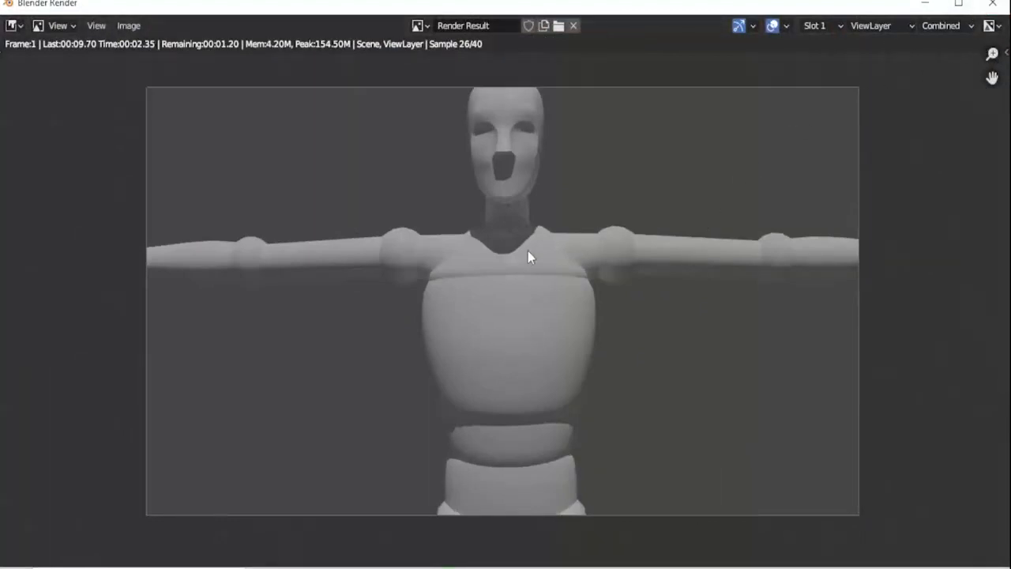
pyautogui.press('Escape')
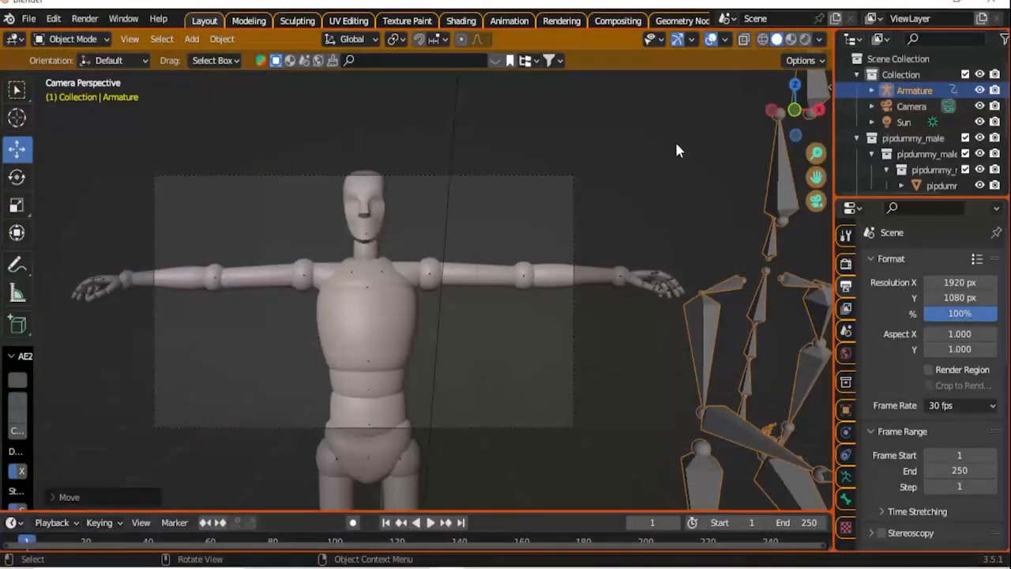
# Apply the Pixel Render add-on's render settings to the scene.
pyautogui.press('n')
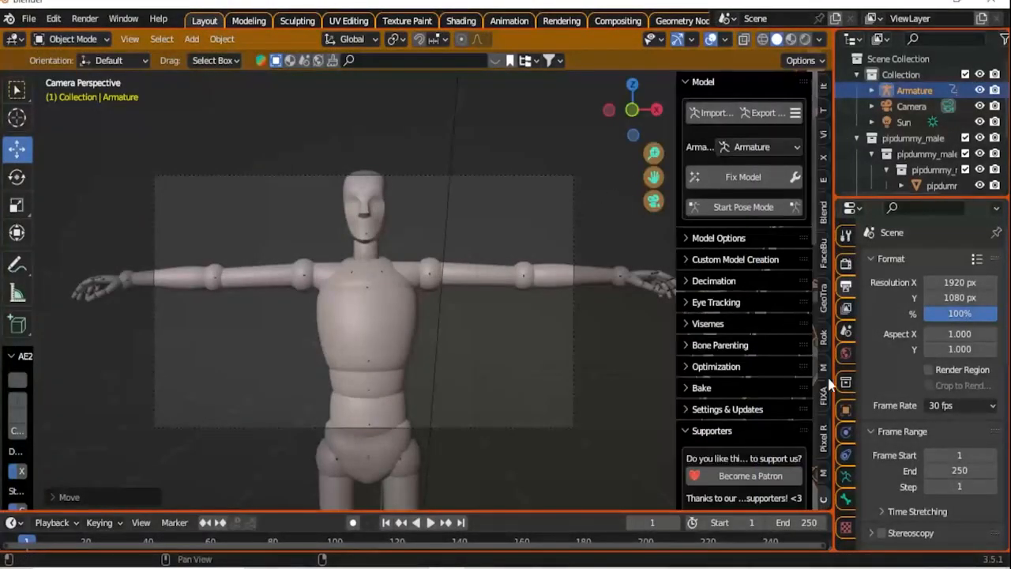
pyautogui.click(823, 448)
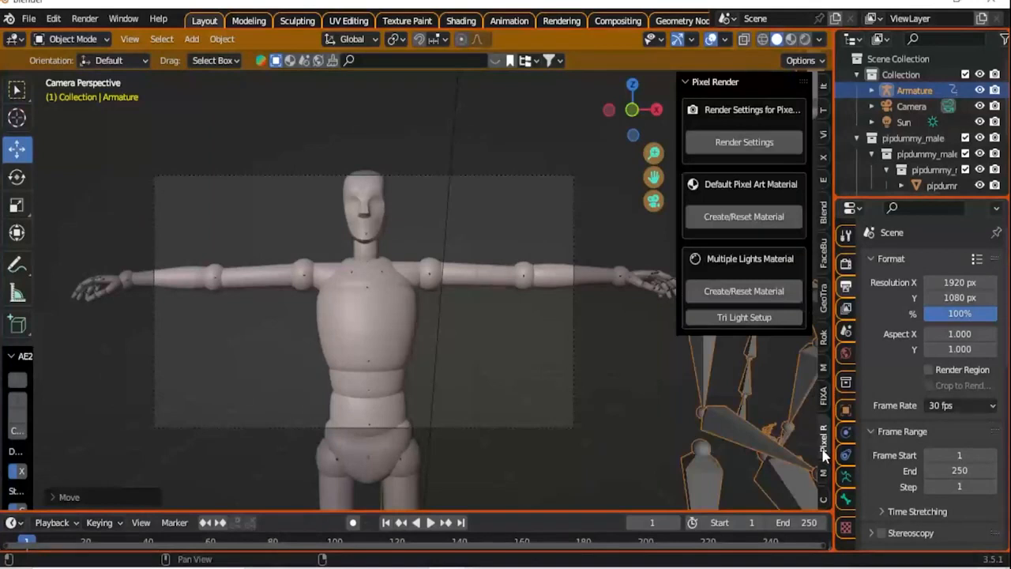
pyautogui.click(724, 143)
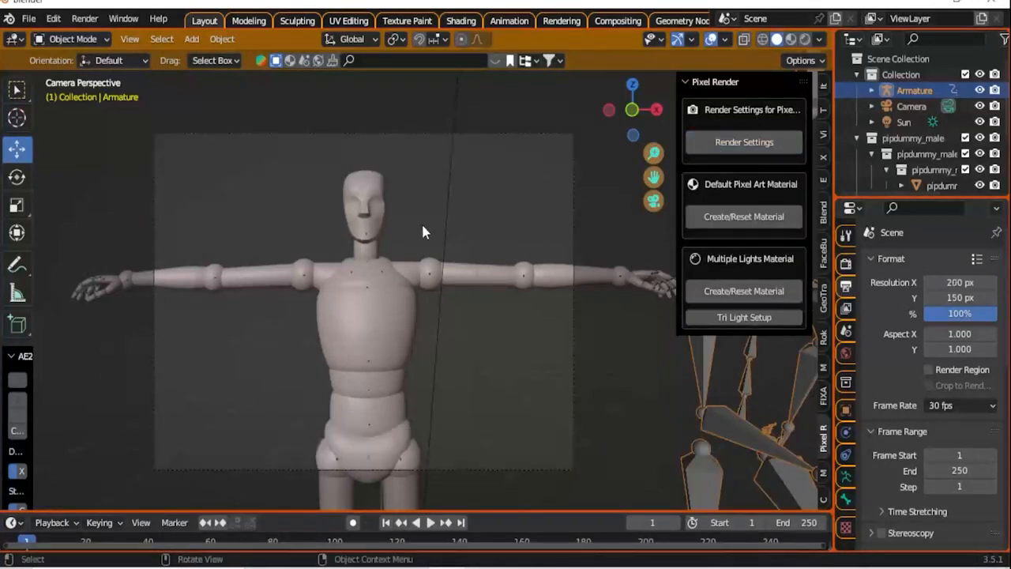
pyautogui.press('n')
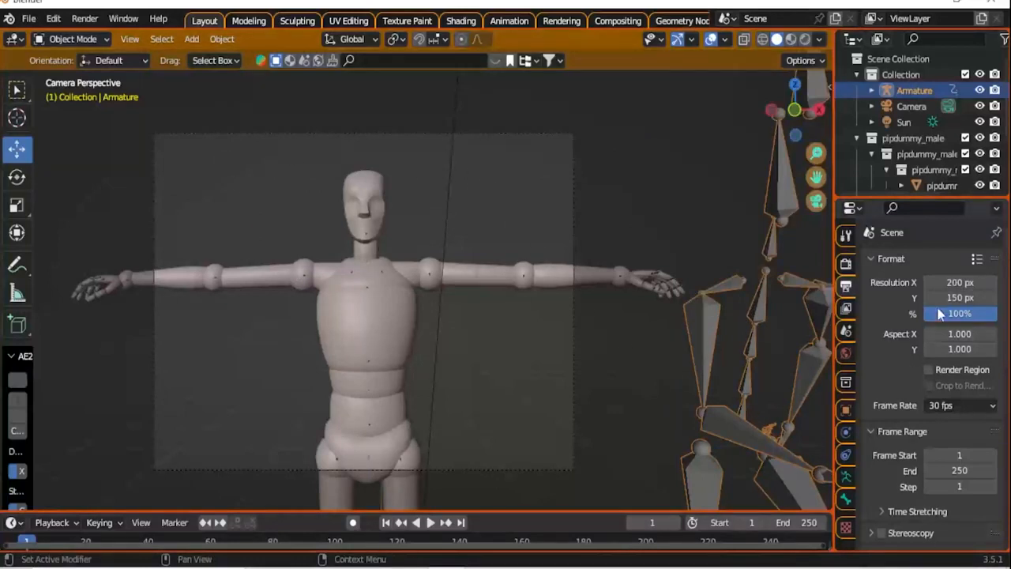
# Set the output resolution to 1080 by 1080 px.
pyautogui.click(938, 282)
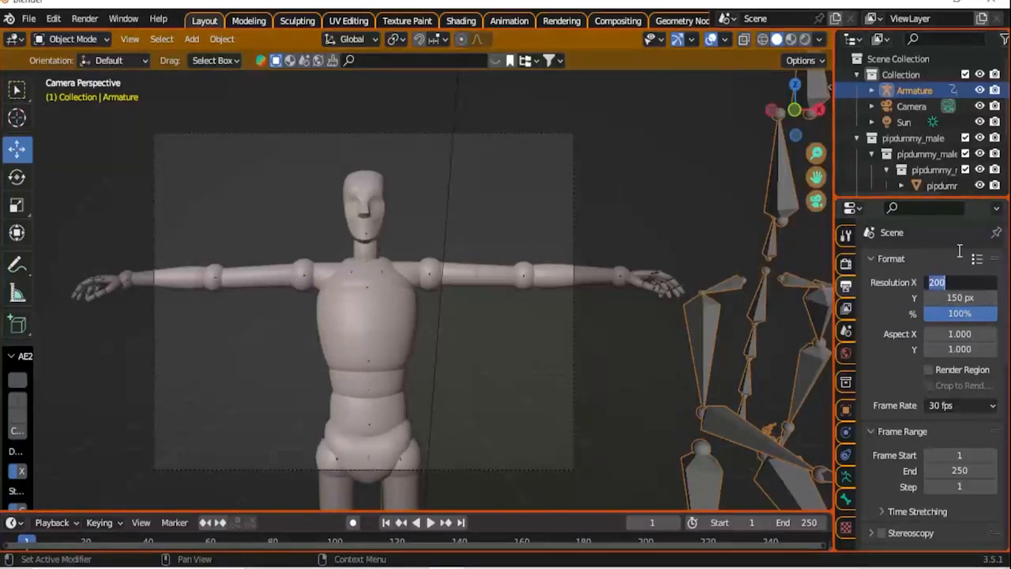
pyautogui.write('1080')
pyautogui.press('Tab')
pyautogui.write('1080')
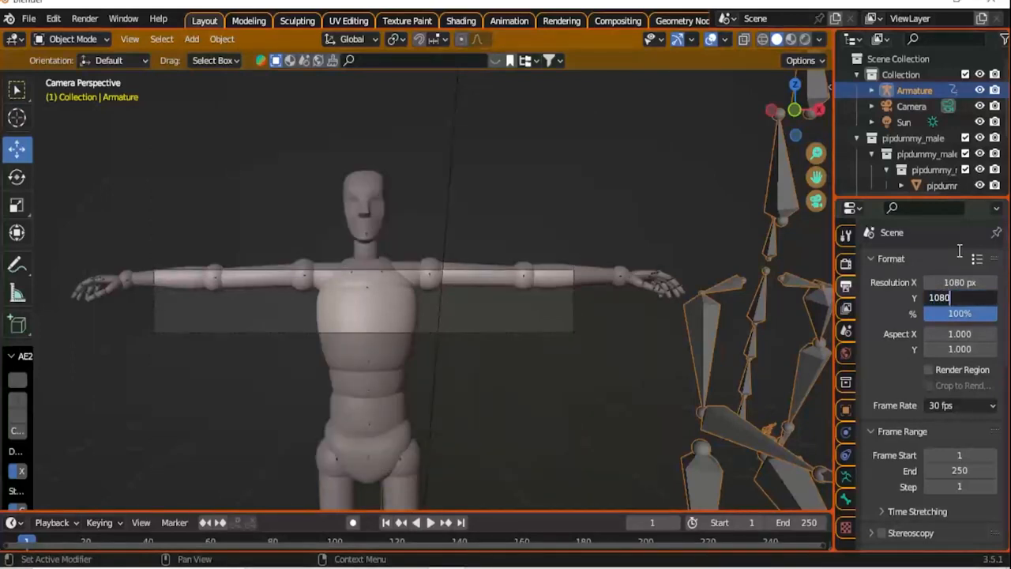
pyautogui.press('Return')
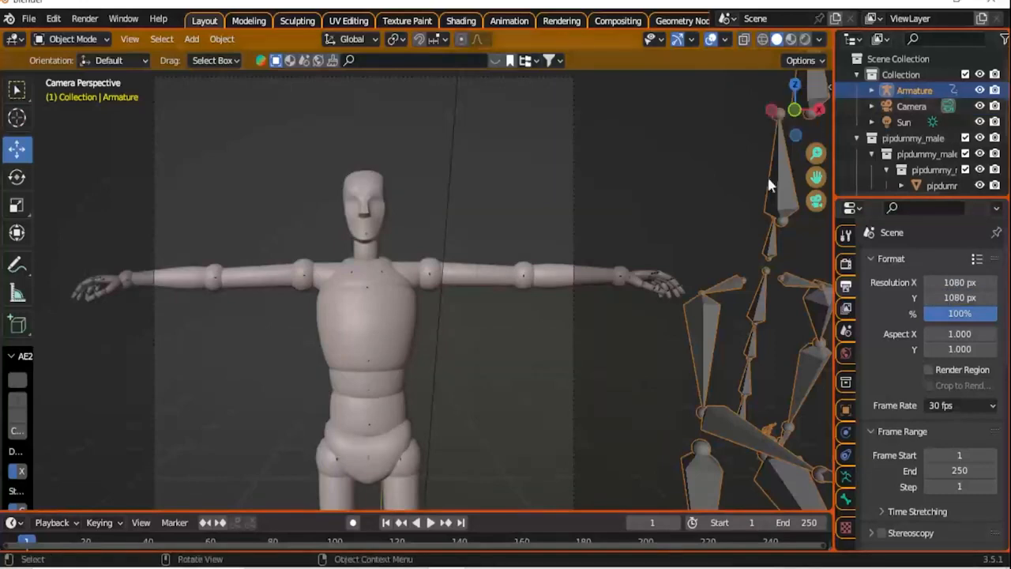
# Reposition the camera with walk navigation to frame the mannequin's head, torso and hips inside the square frame.
pyautogui.hotkey('shift', '`')
pyautogui.press('s')
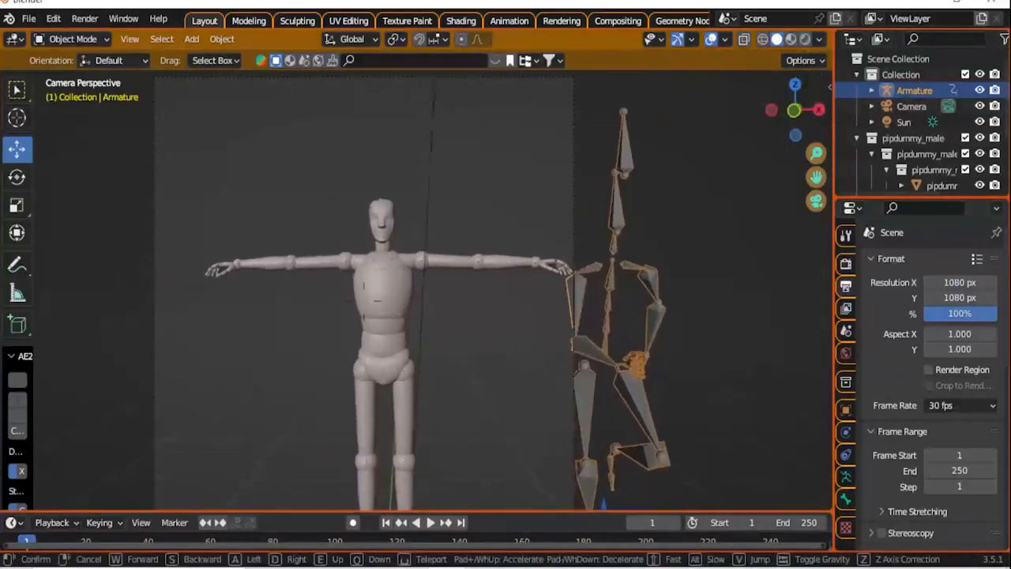
pyautogui.press('w')
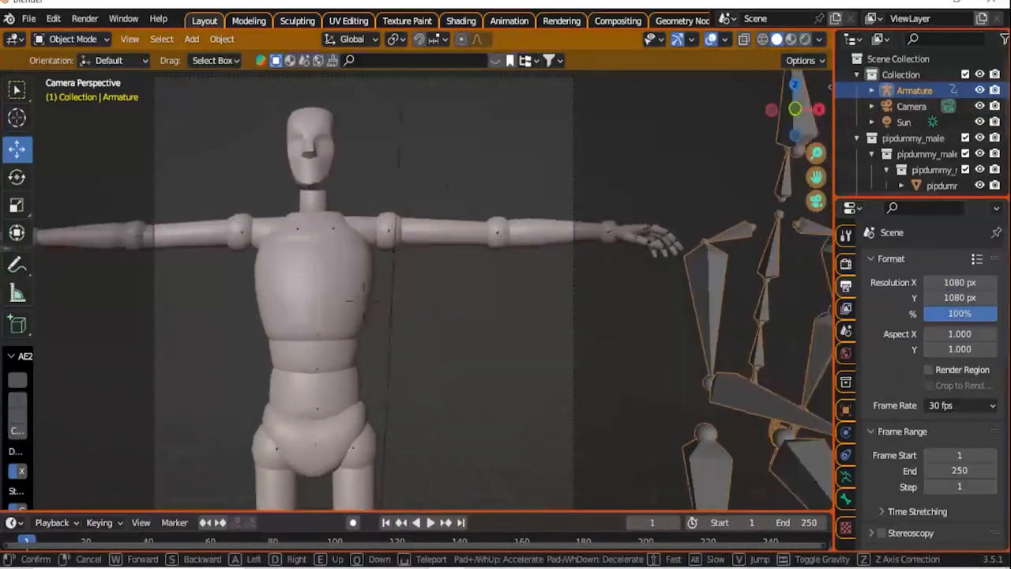
pyautogui.press('w')
pyautogui.press('a')
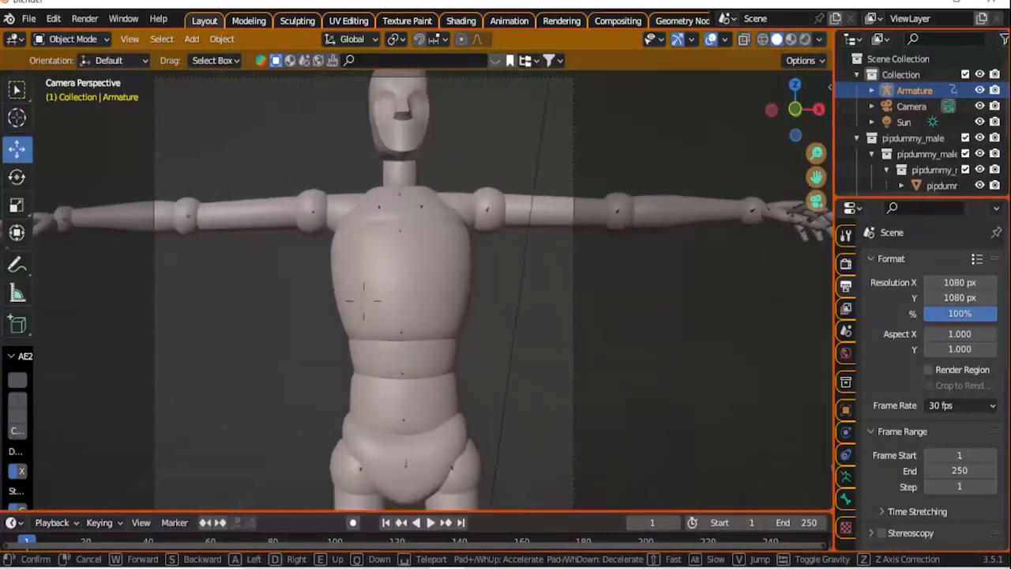
pyautogui.click(334, 311)
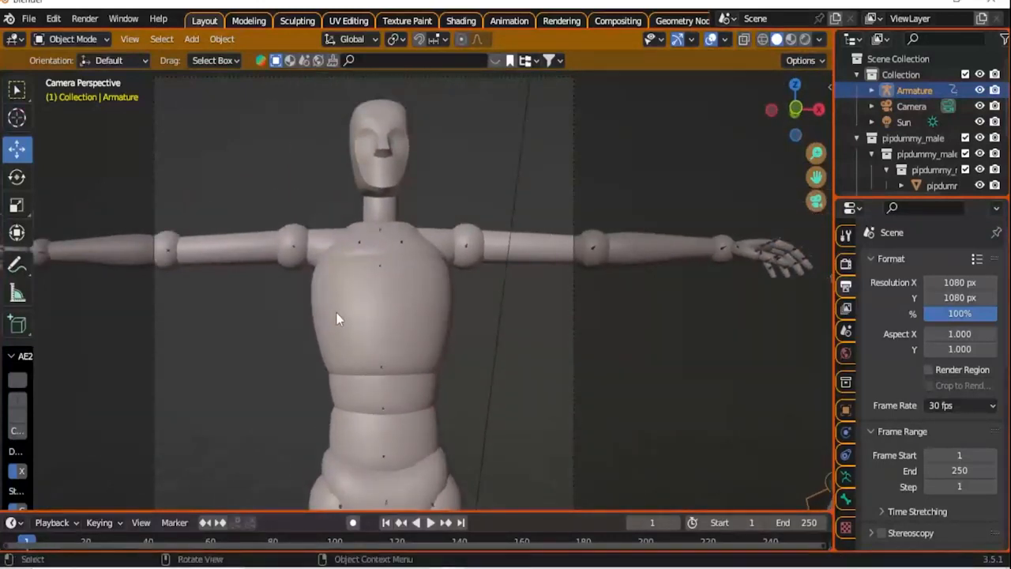
pyautogui.scroll(-1, 334, 311)
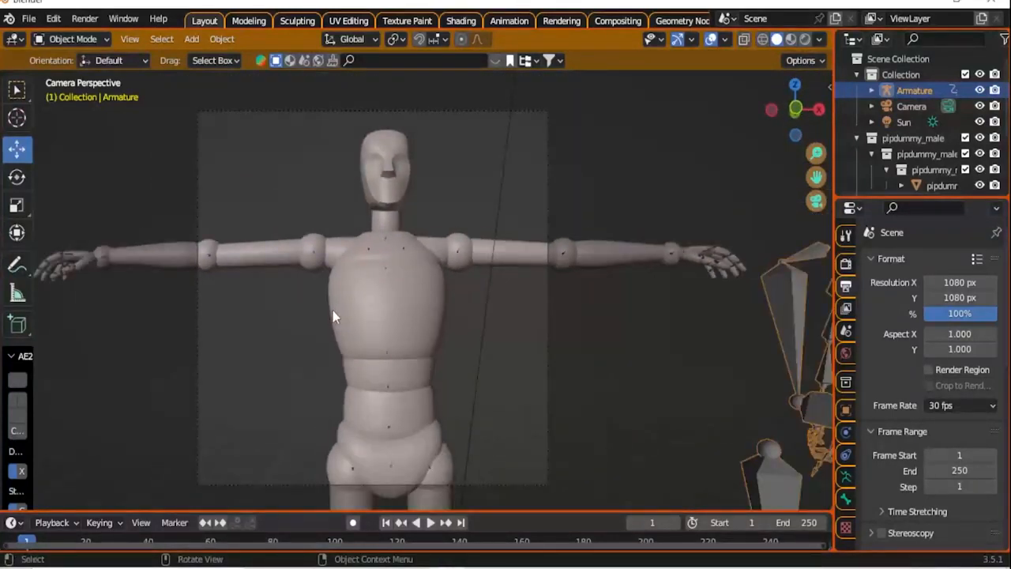
# Render a still image, examine the outlines around the mannequin's face up close, and close the render window.
pyautogui.click(85, 18)
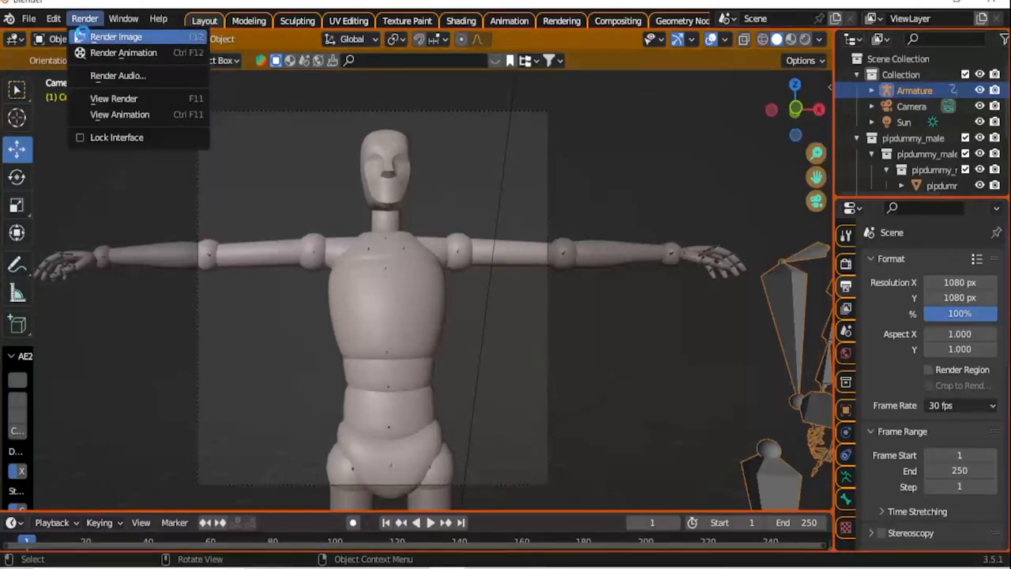
pyautogui.click(82, 35)
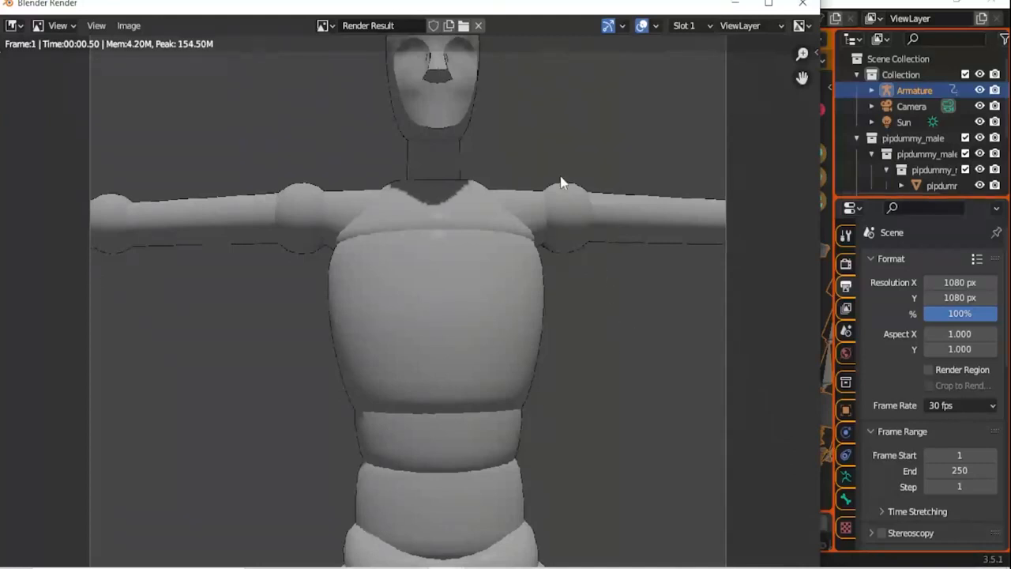
pyautogui.moveTo(465, 174); pyautogui.dragTo(472, 396, button='middle')
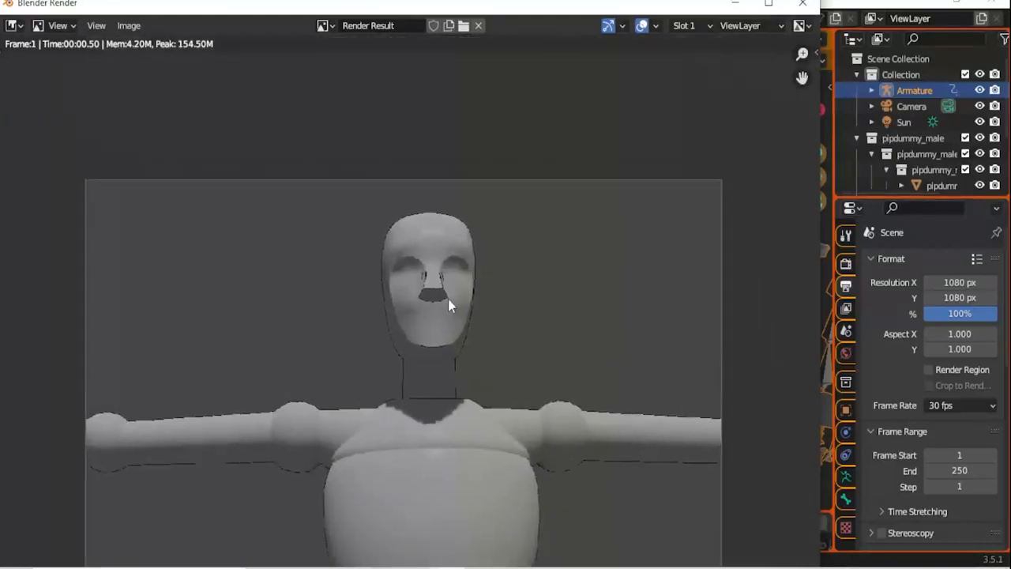
pyautogui.scroll(7, 432, 262)
pyautogui.scroll(-1, 432, 262)
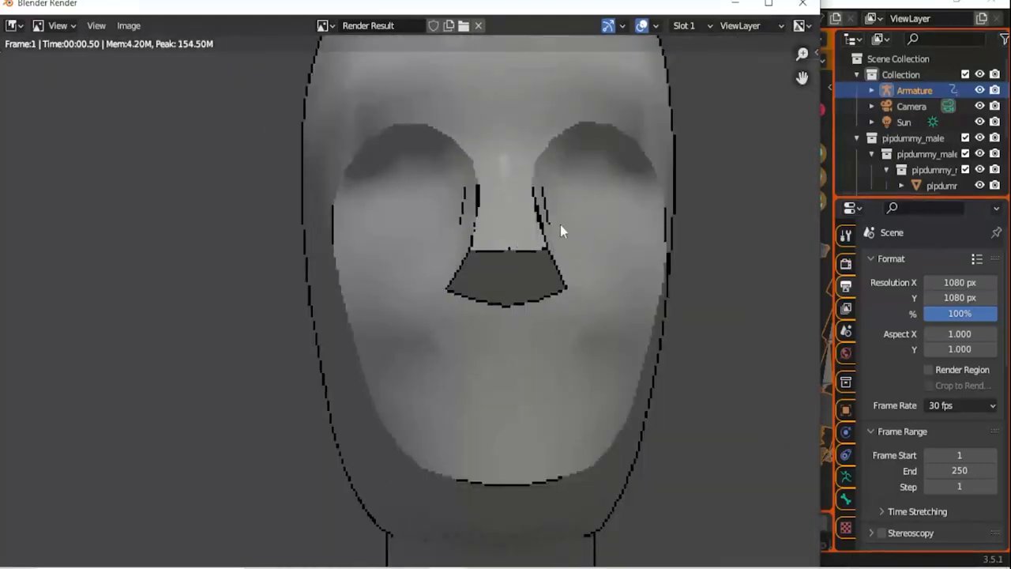
pyautogui.scroll(-2, 548, 207)
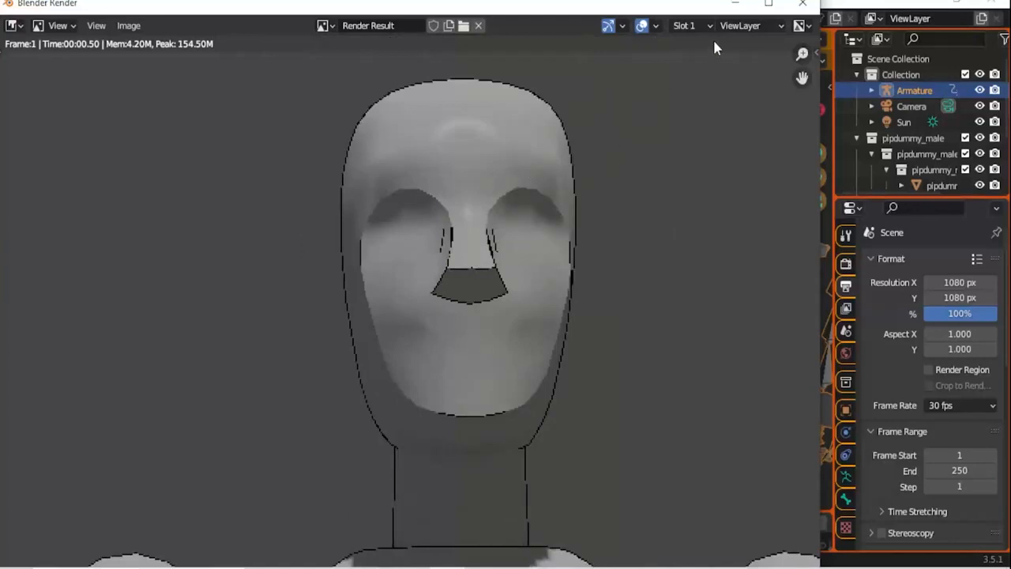
pyautogui.click(799, 5)
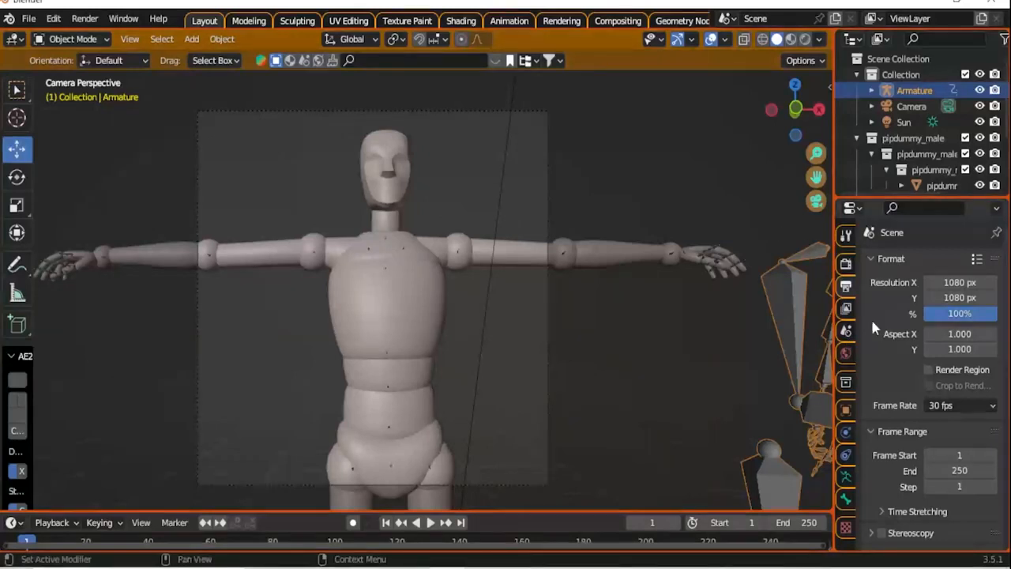
# Set the Freestyle absolute line thickness to 1.000 px in the render settings.
pyautogui.click(846, 266)
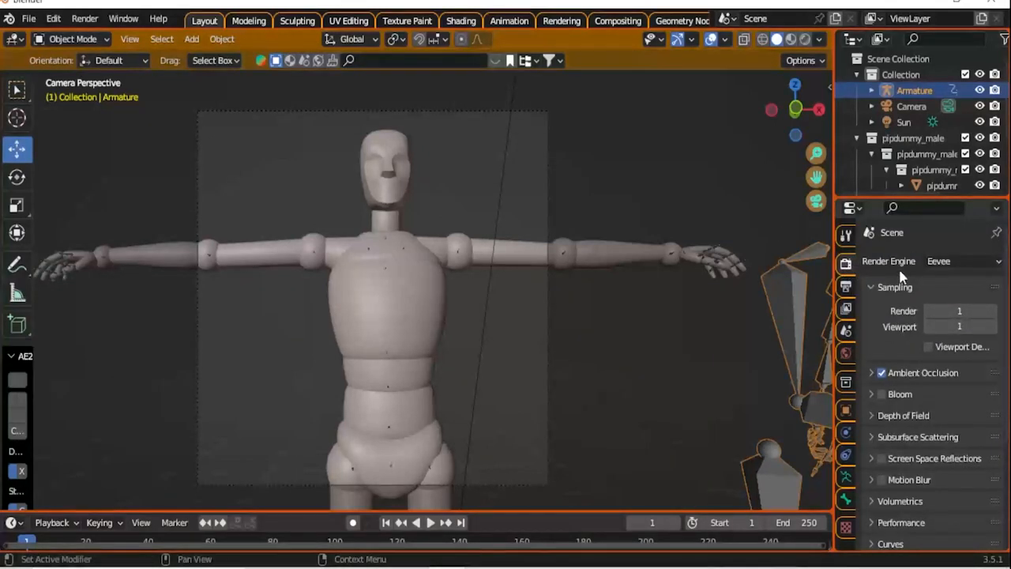
pyautogui.scroll(-5, 902, 277)
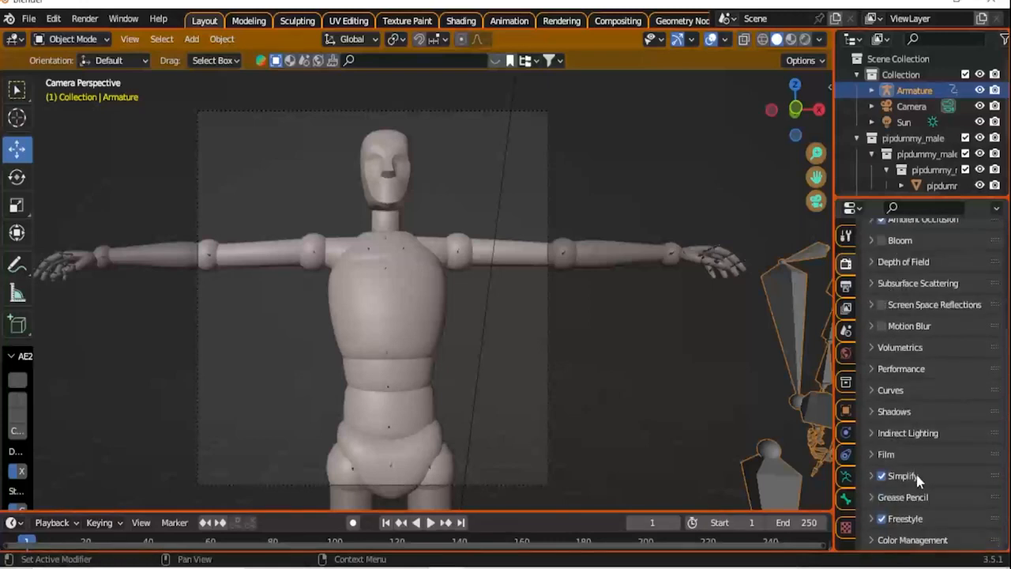
pyautogui.click(905, 520)
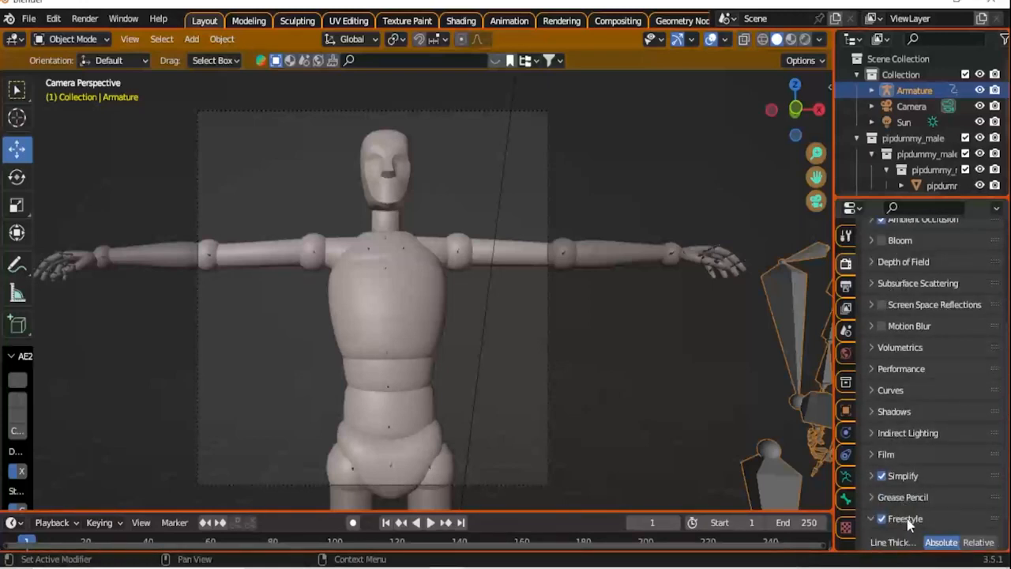
pyautogui.scroll(-2, 909, 521)
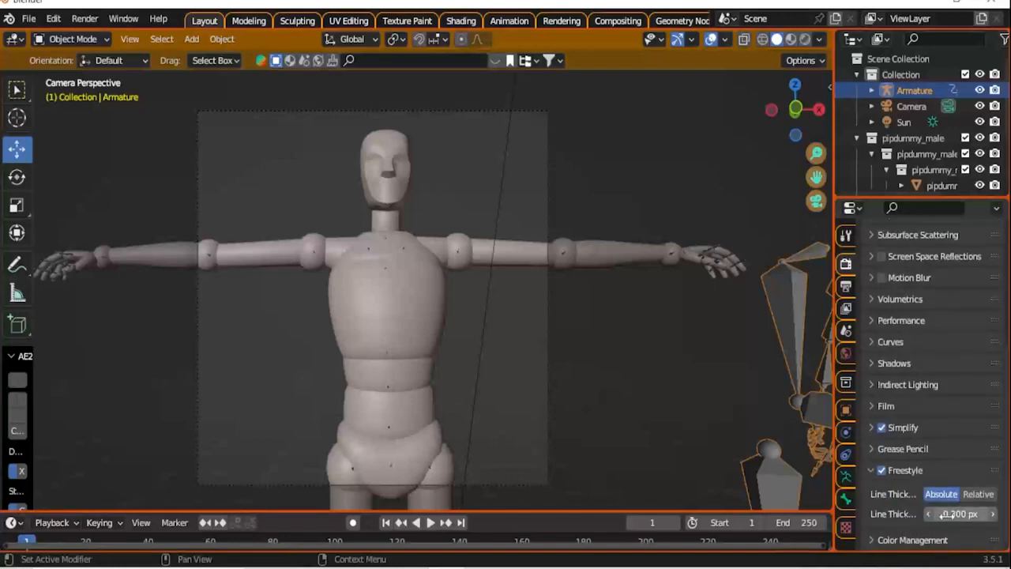
pyautogui.moveTo(954, 515); pyautogui.dragTo(918, 512)
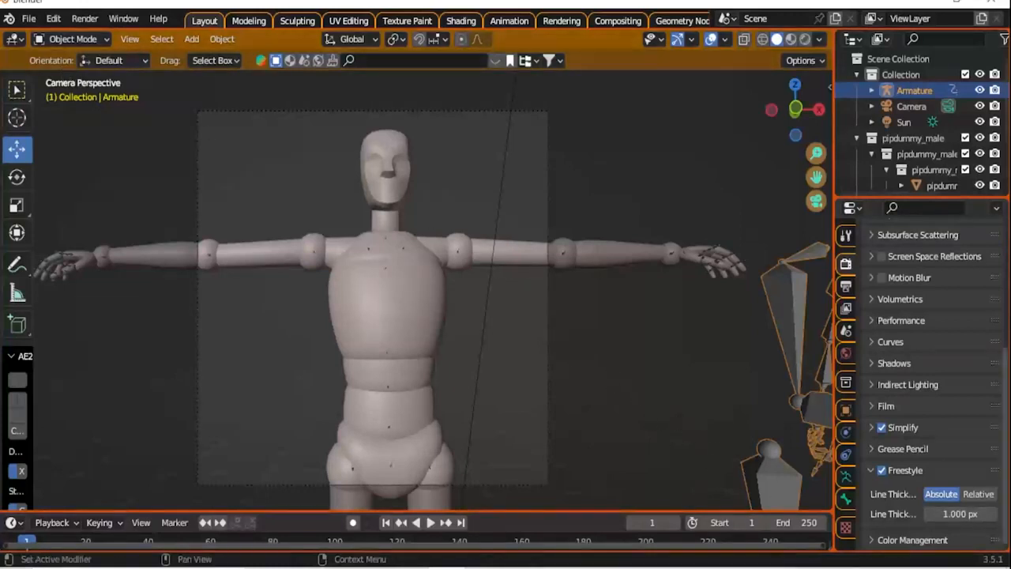
# Render the image with the new line thickness, inspect the outlines on the head and shoulders, and close the render window.
pyautogui.click(84, 18)
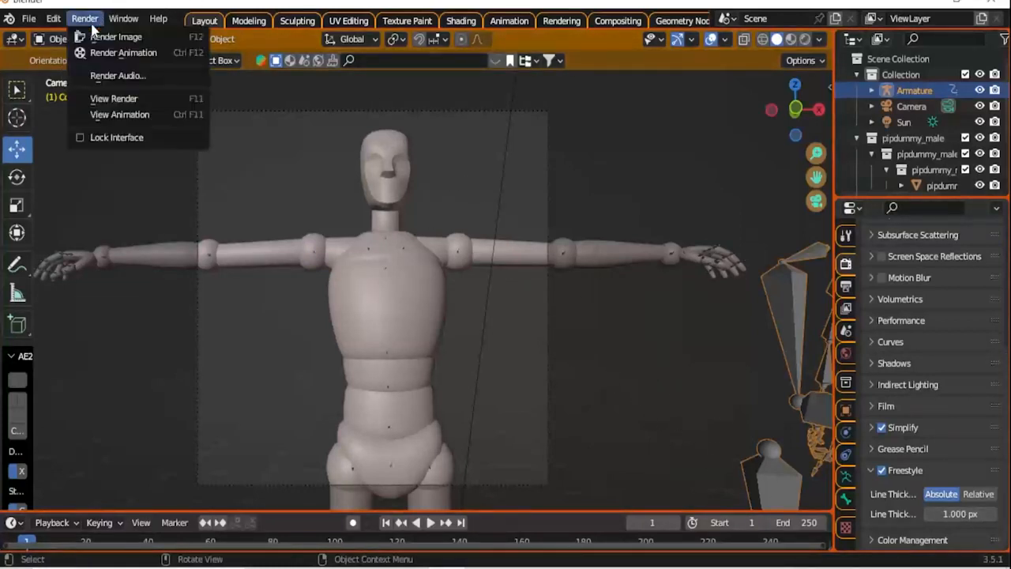
pyautogui.click(97, 43)
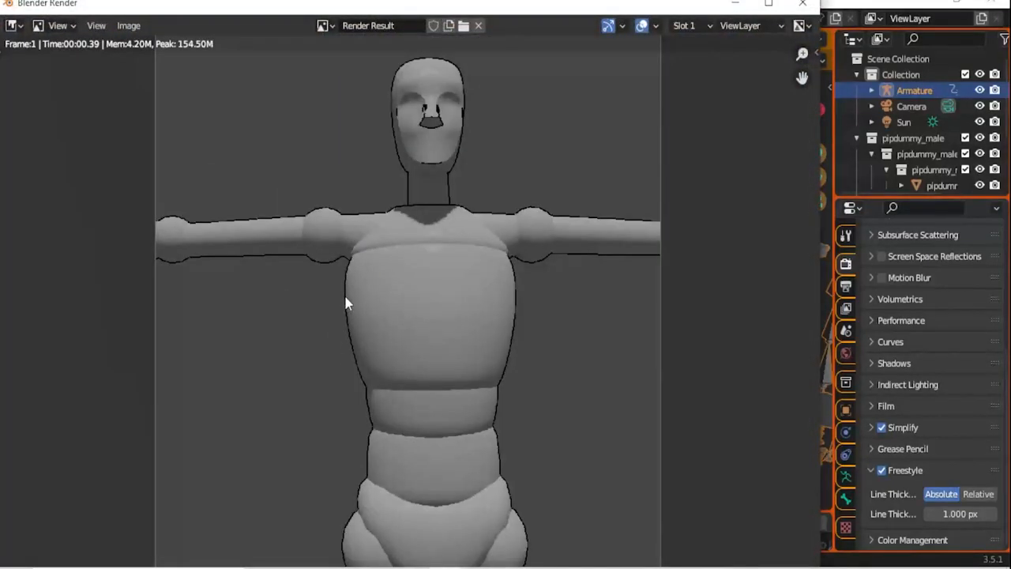
pyautogui.scroll(3, 361, 308)
pyautogui.scroll(2, 369, 304)
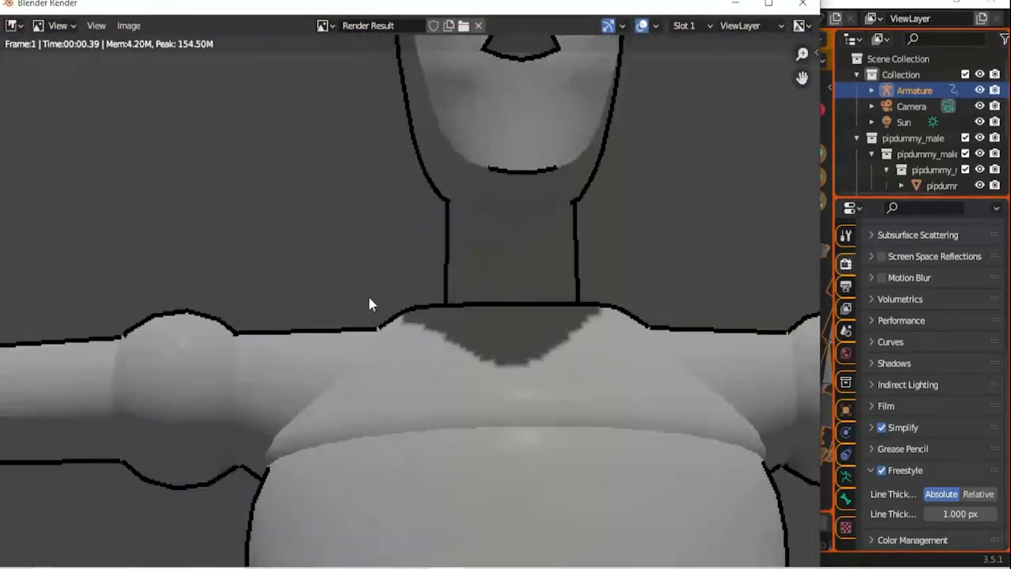
pyautogui.moveTo(457, 201); pyautogui.dragTo(390, 499, button='middle')
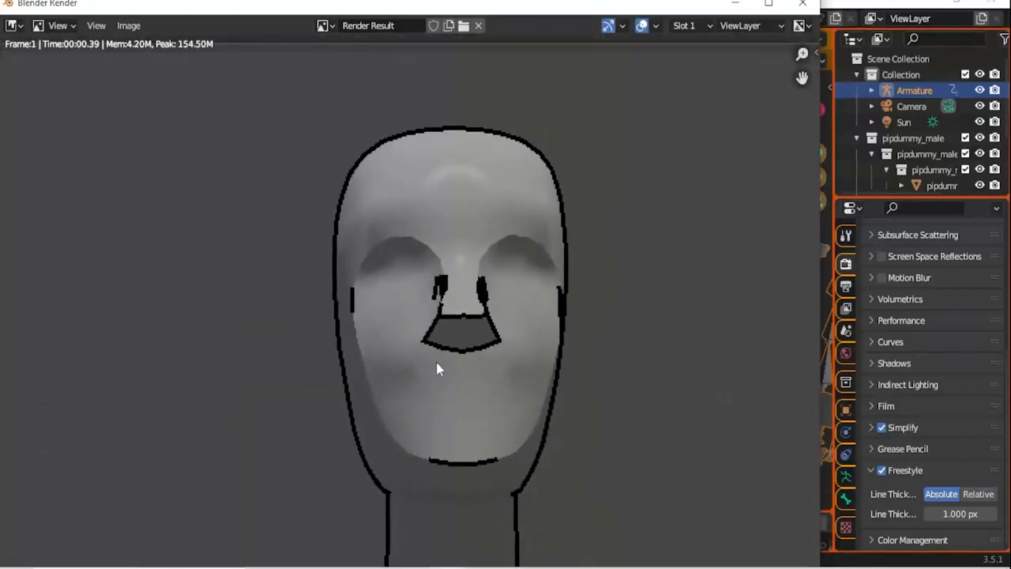
pyautogui.scroll(1, 441, 360)
pyautogui.scroll(-1, 442, 363)
pyautogui.scroll(-3, 300, 269)
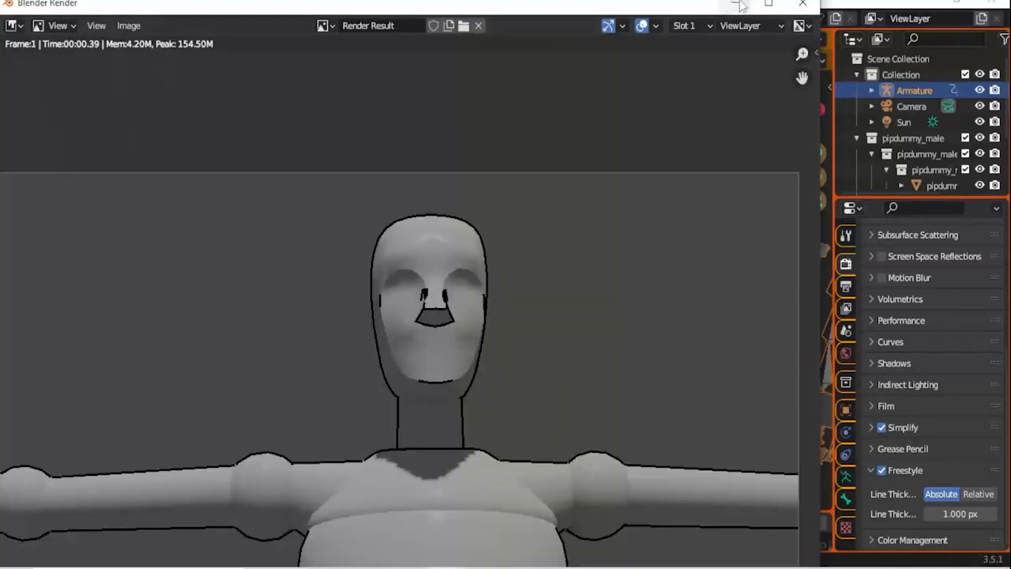
pyautogui.click(802, 3)
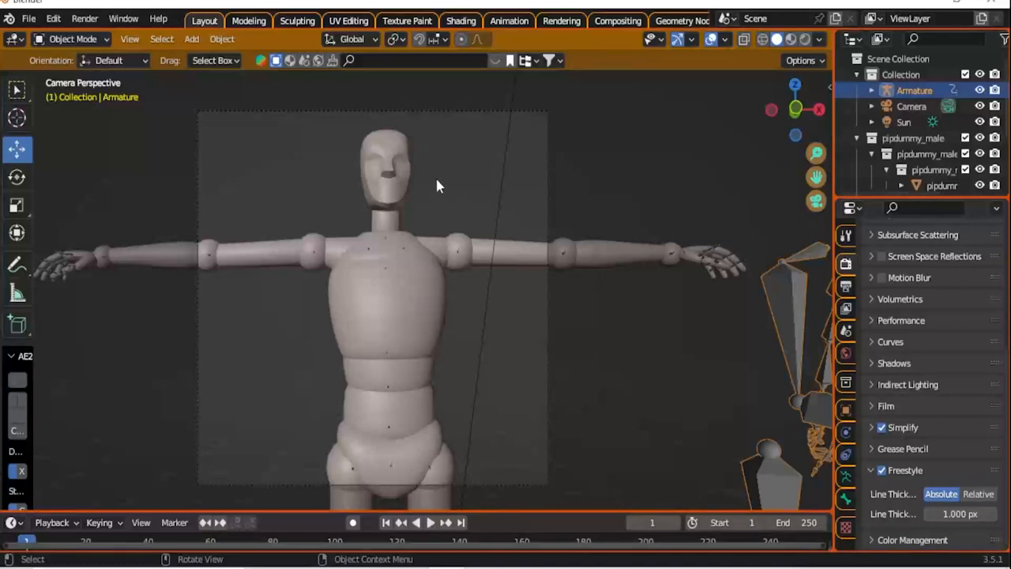
# Enlarge the timeline area to reveal the keyframes and bring up the Pixel Render add-on's options.
pyautogui.scroll(-3, 521, 264)
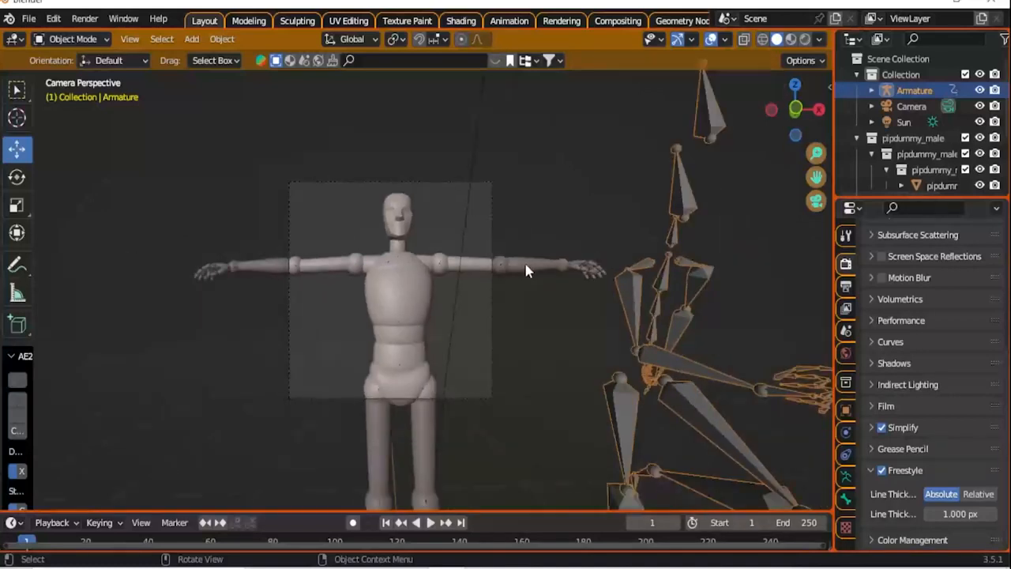
pyautogui.moveTo(483, 511); pyautogui.dragTo(485, 467)
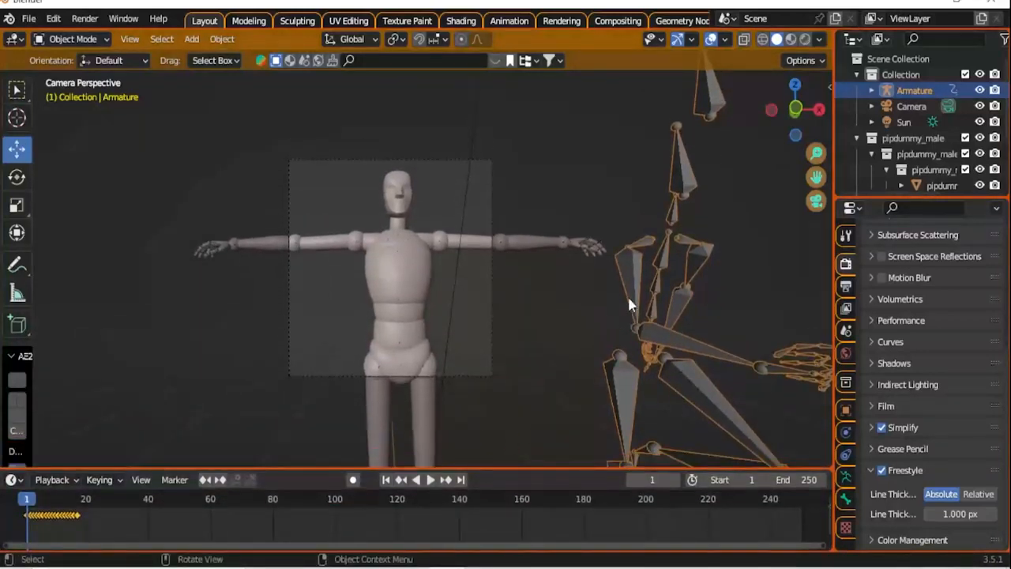
pyautogui.press('n')
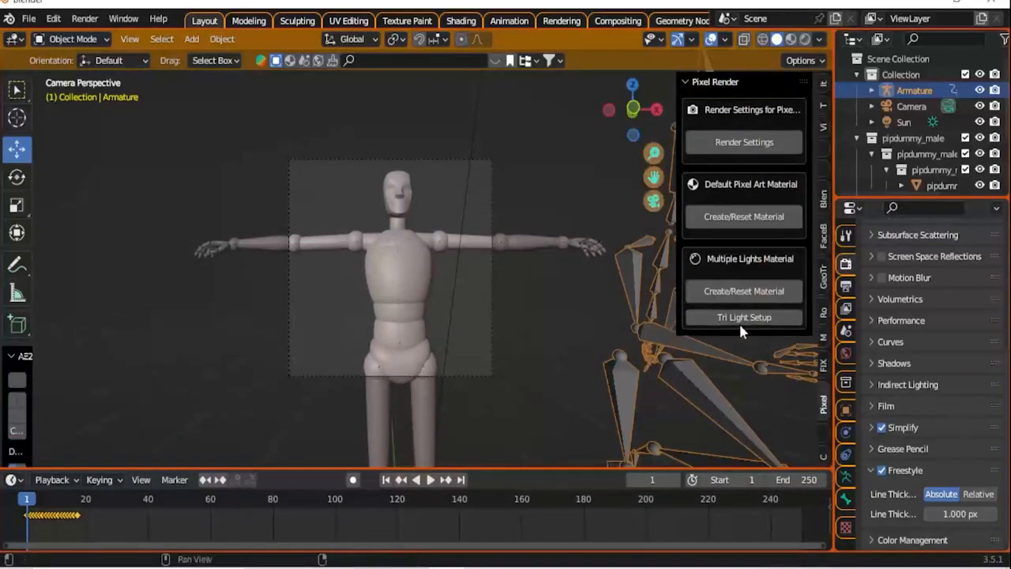
# Run FIXAMO's Fix It on the selected armature, play its animation briefly, and view the armature beside the mannequin.
pyautogui.click(823, 361)
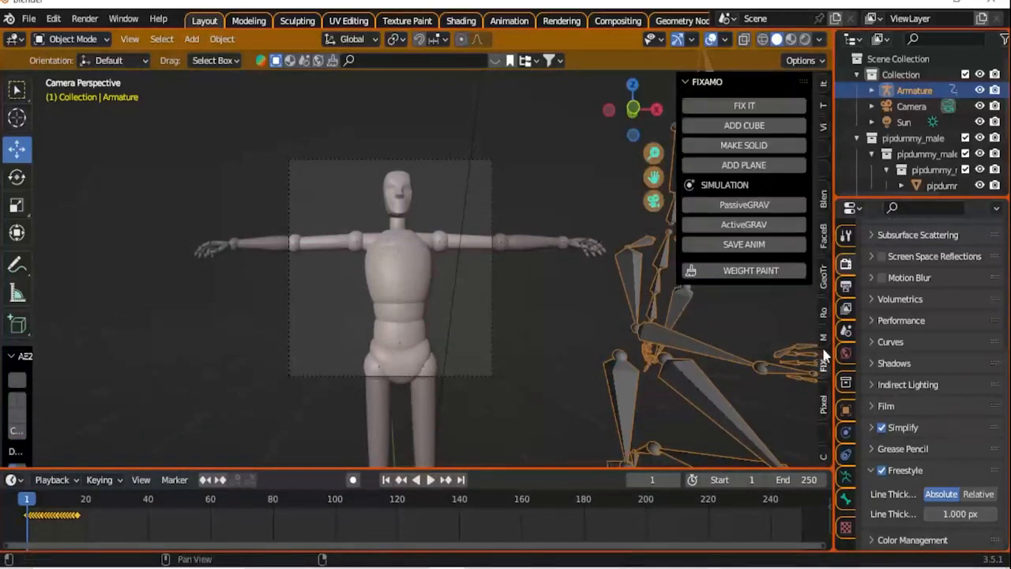
pyautogui.click(725, 108)
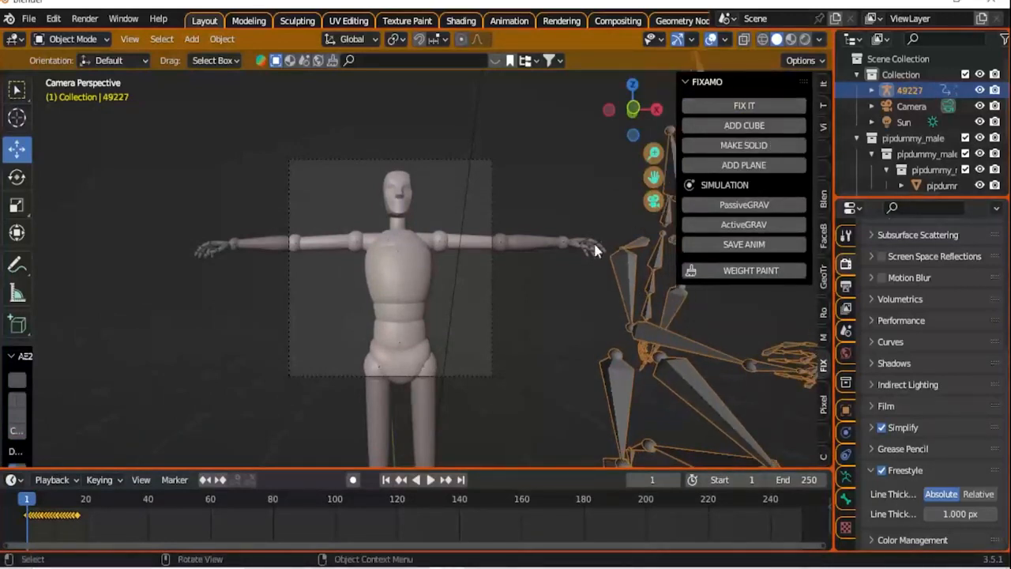
pyautogui.press('n')
pyautogui.press('space')
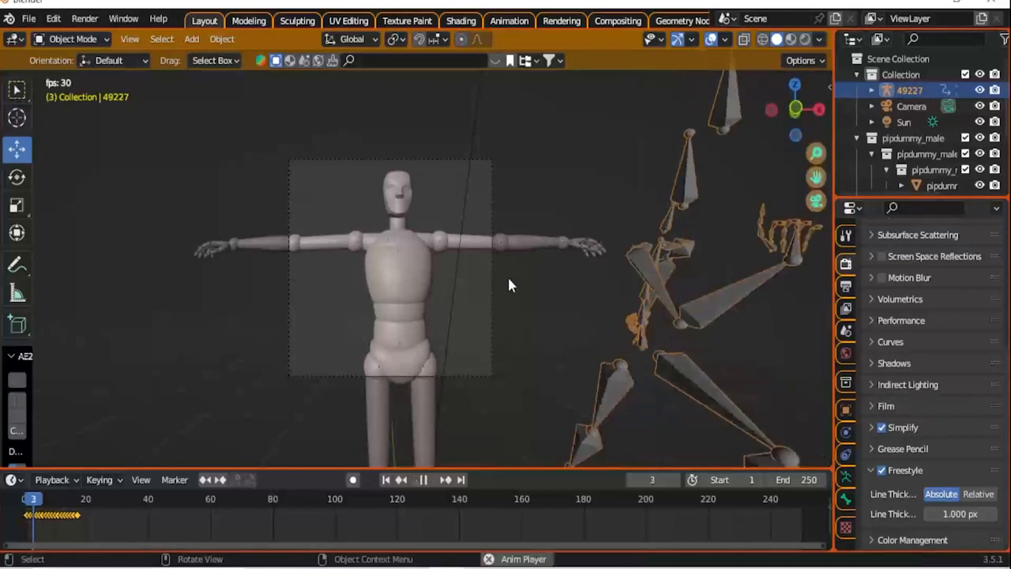
pyautogui.press('space')
pyautogui.scroll(-1, 633, 329)
pyautogui.keyDown('shift'); pyautogui.moveTo(628, 329); pyautogui.dragTo(483, 300, button='middle'); pyautogui.keyUp('shift')
pyautogui.moveTo(497, 312); pyautogui.dragTo(431, 304, button='middle')
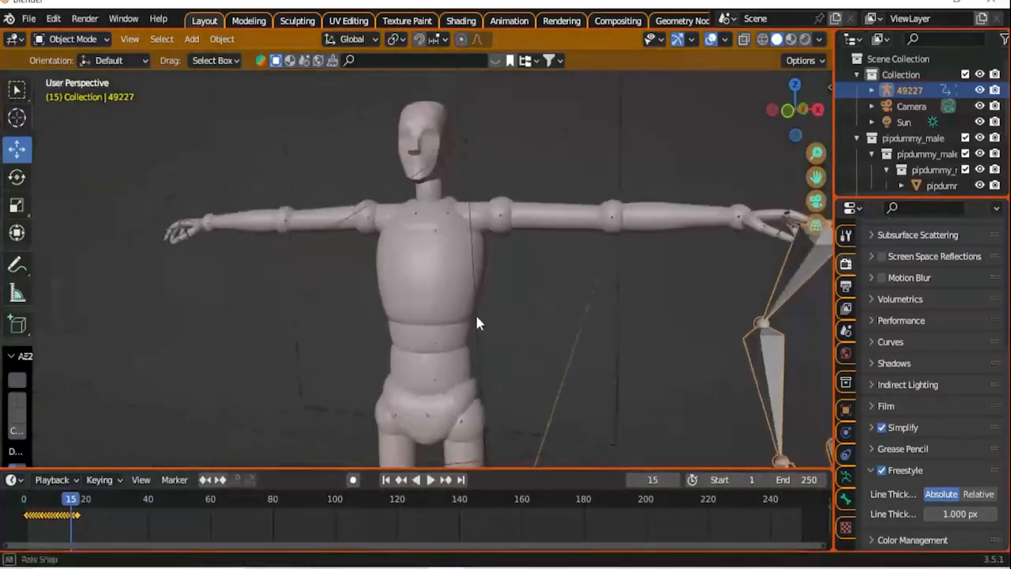
pyautogui.scroll(-4, 508, 327)
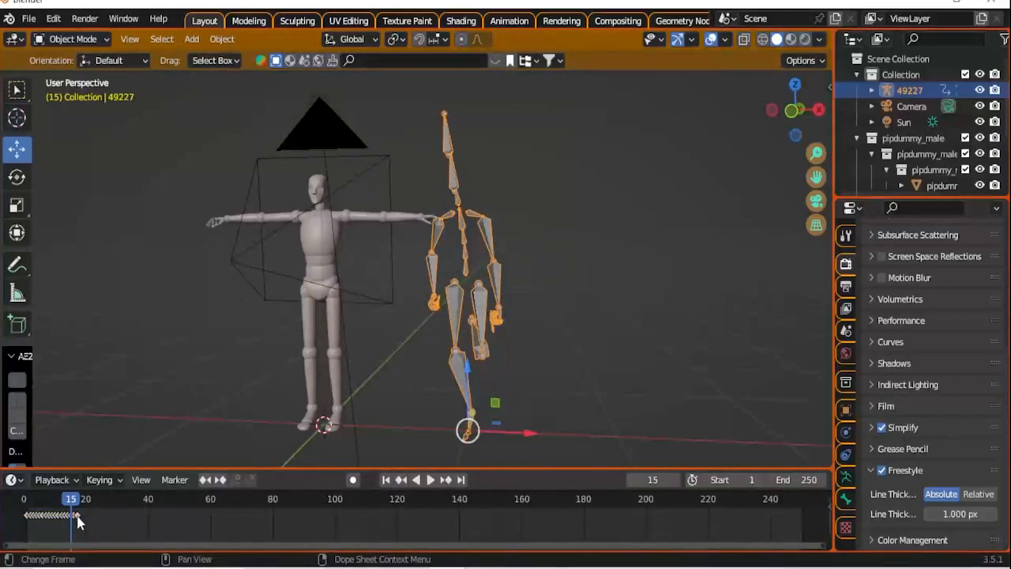
# Delete the armature's keyframe at frame 17, copy keyframes 1 to 16, and paste the copies at frames 17 and 33.
pyautogui.scroll(10, 76, 513)
pyautogui.moveTo(64, 522)
pyautogui.mouseDown(button='middle')
pyautogui.moveTo(458, 529)
pyautogui.moveTo(619, 548)
pyautogui.mouseUp(button='middle')
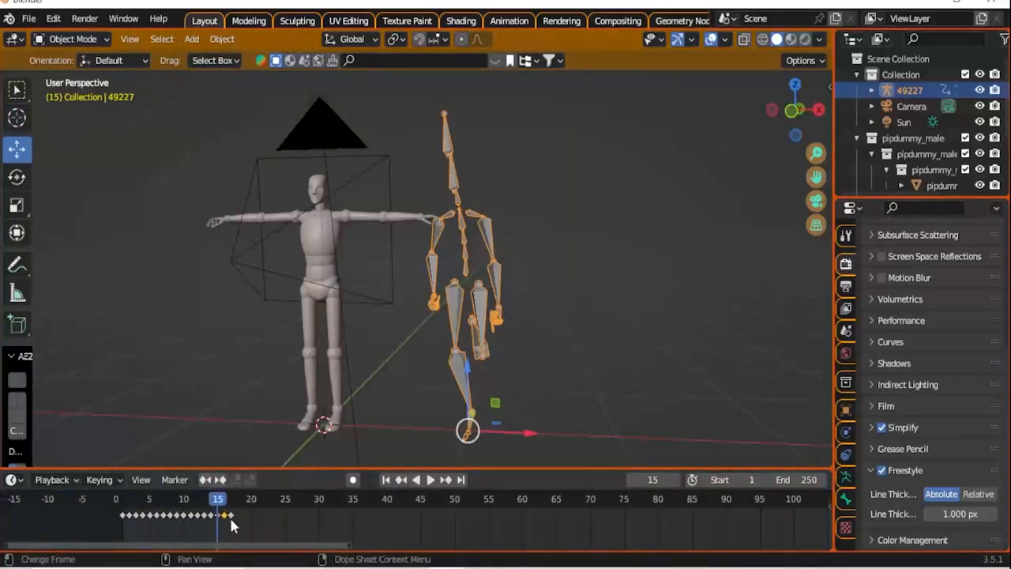
pyautogui.moveTo(246, 519); pyautogui.dragTo(113, 513)
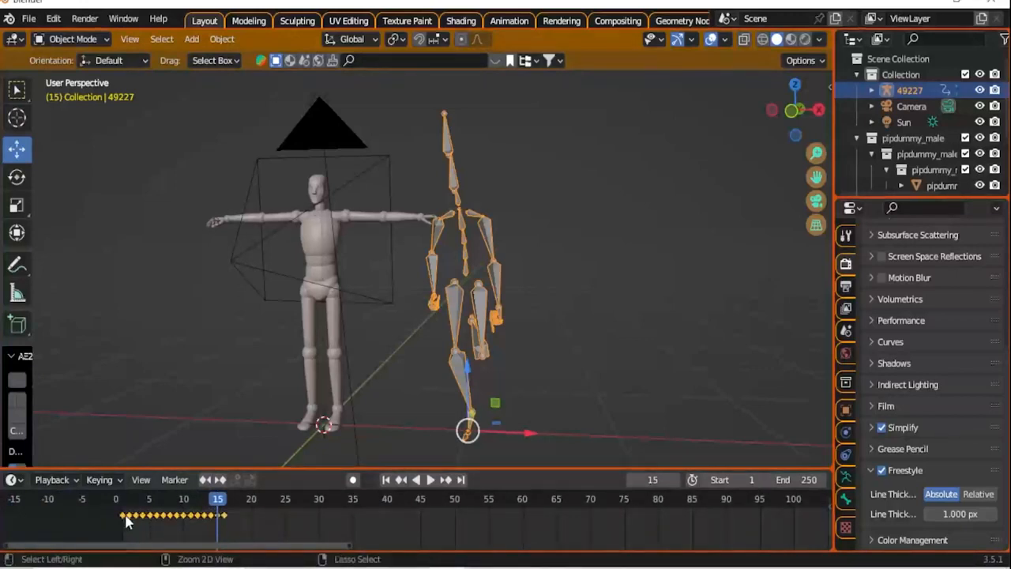
pyautogui.click(229, 500)
pyautogui.hotkey('ctrl', 'v')
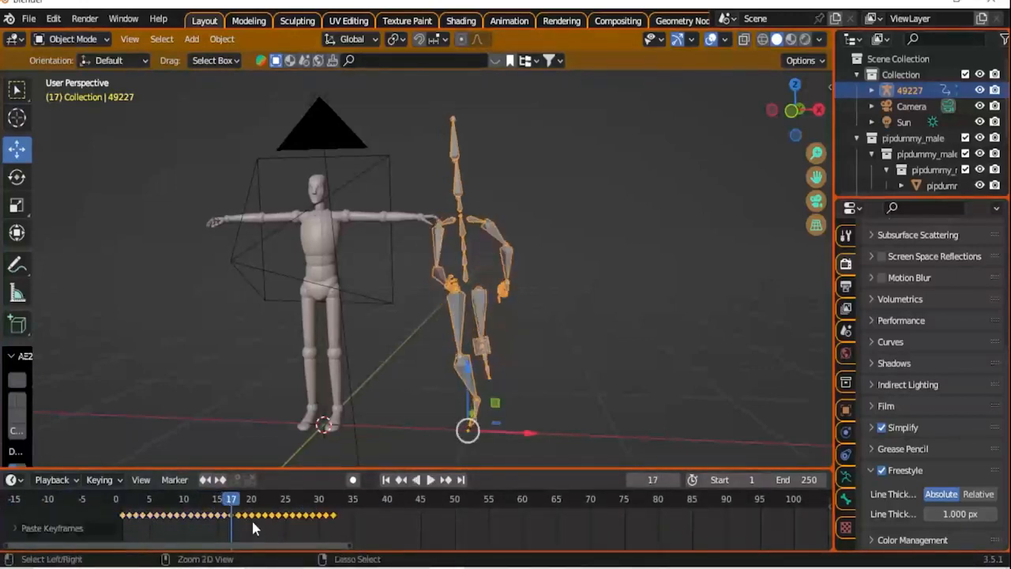
pyautogui.click(340, 499)
pyautogui.hotkey('ctrl', 'v')
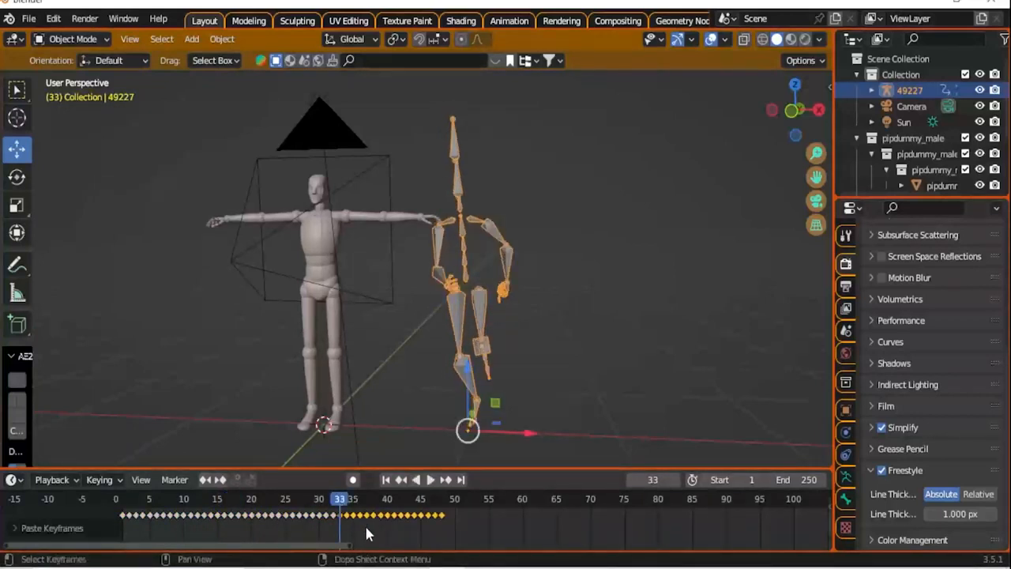
# Scrub through the repeated motion and paste another copy of the keyframes at frame 49.
pyautogui.moveTo(253, 500); pyautogui.dragTo(419, 537)
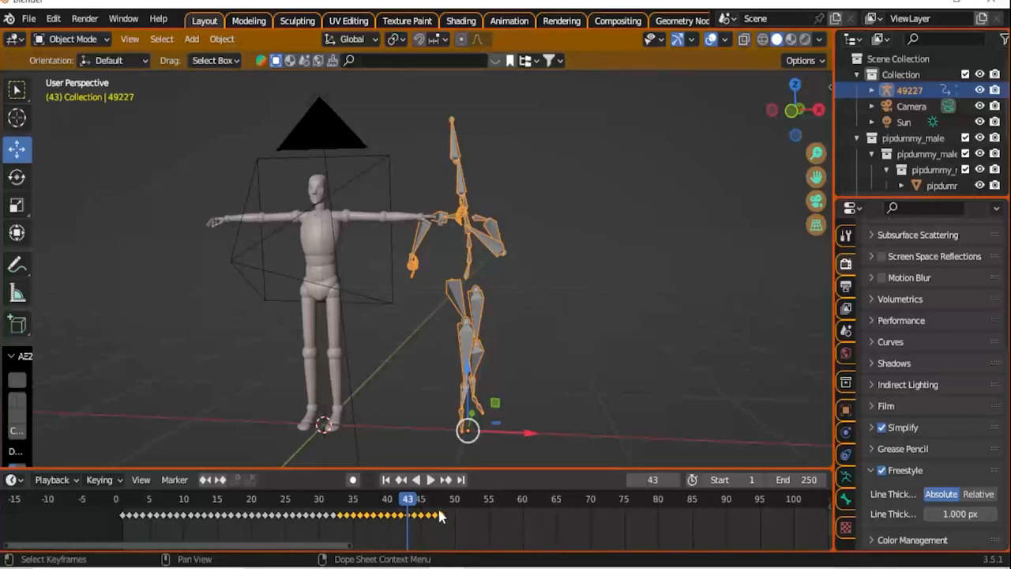
pyautogui.click(448, 509)
pyautogui.hotkey('ctrl', 'v')
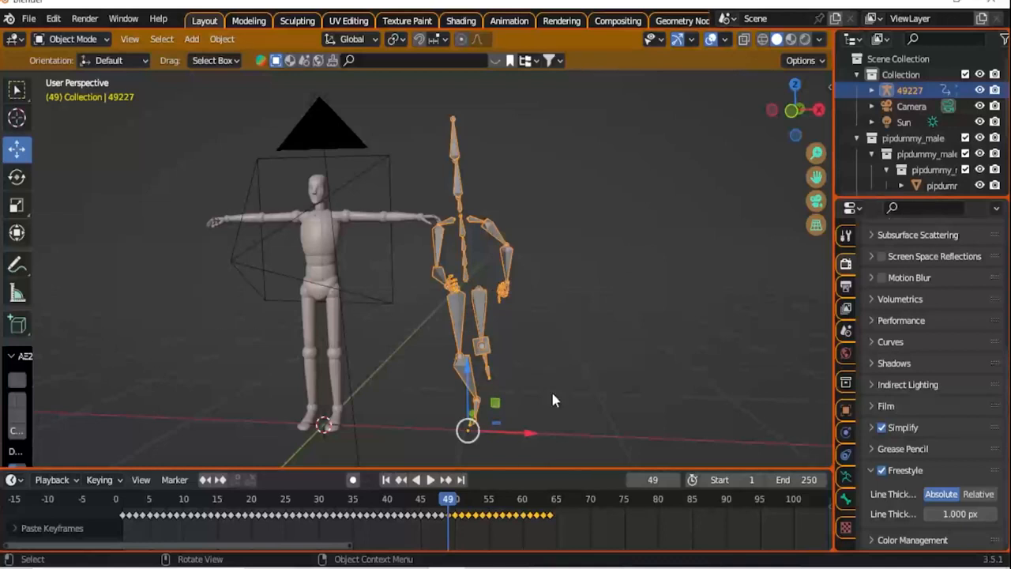
# Set pipdummy_male_ARM as the Rokoko retargeting target, with 49227 as the source, and build the bone list.
pyautogui.press('n')
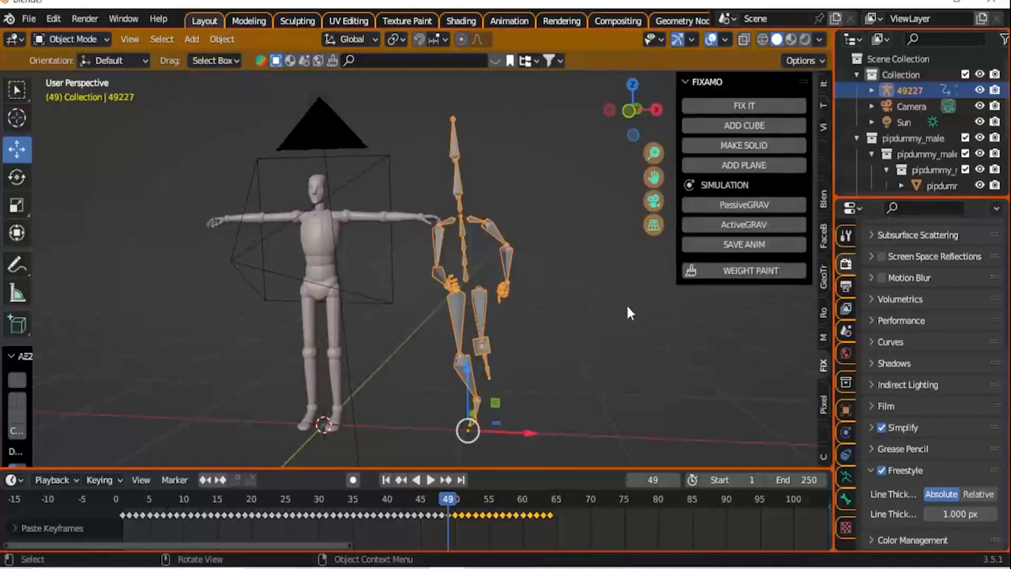
pyautogui.click(823, 315)
pyautogui.click(761, 363)
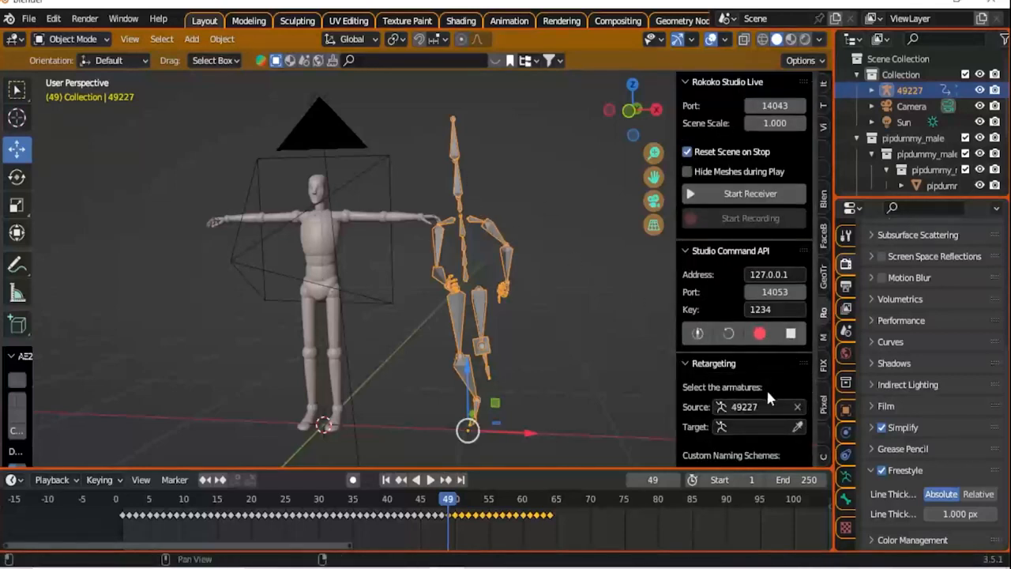
pyautogui.click(798, 426)
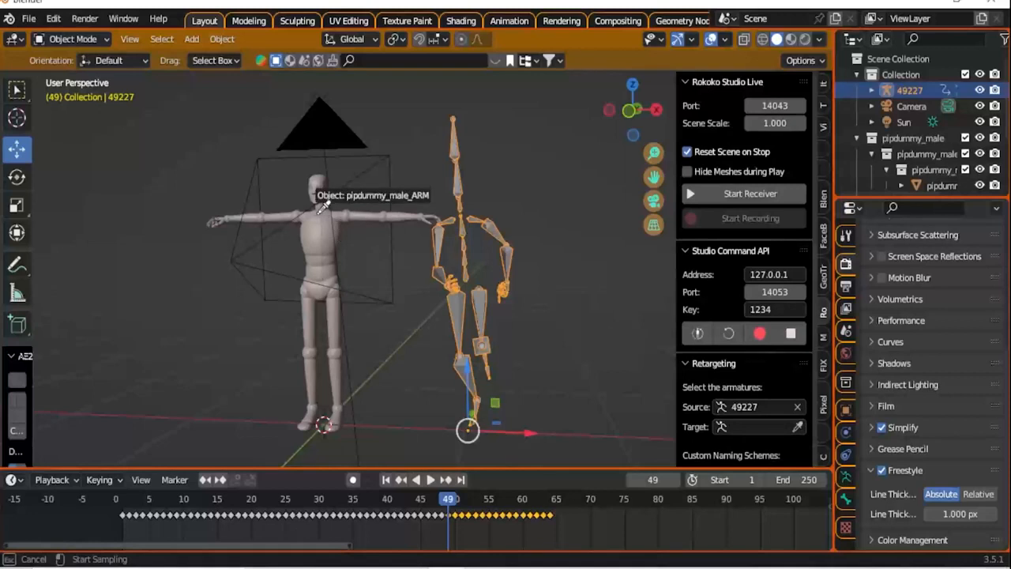
pyautogui.click(341, 218)
pyautogui.click(717, 454)
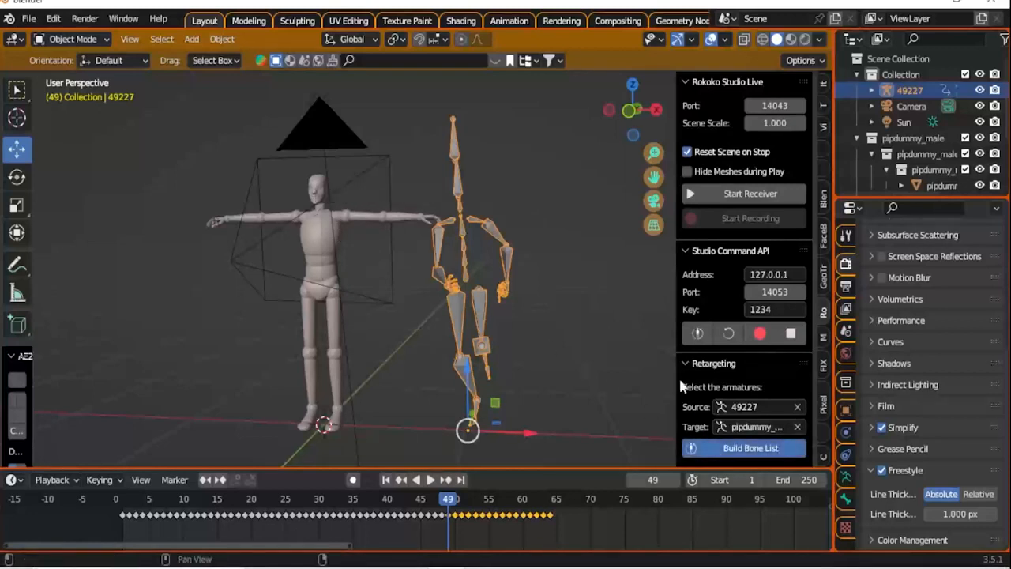
# Retarget the animation onto the mannequin using Auto Scale and the rest pose, and play it back.
pyautogui.scroll(-5, 677, 371)
pyautogui.scroll(-5, 677, 370)
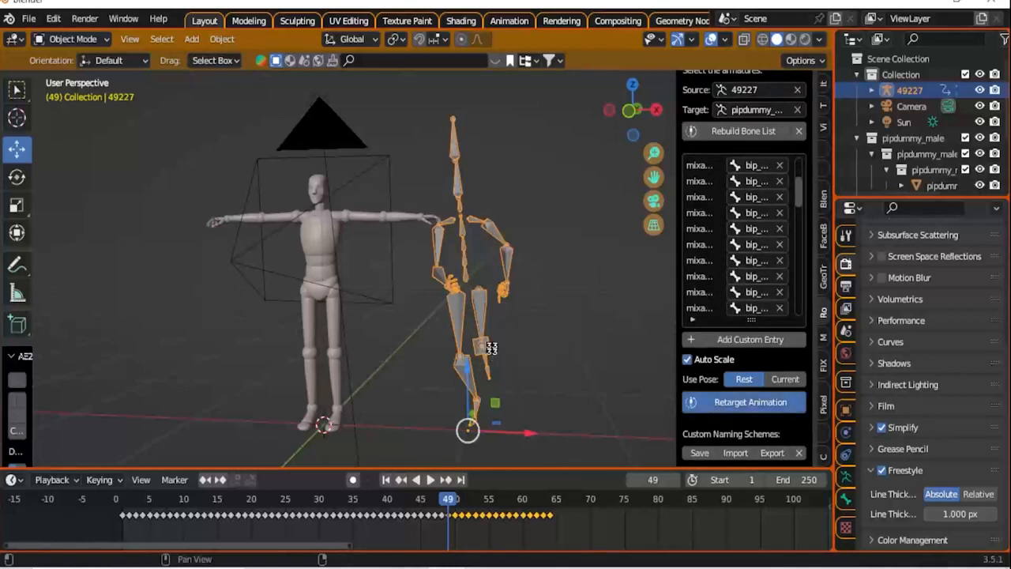
pyautogui.scroll(4, 485, 326)
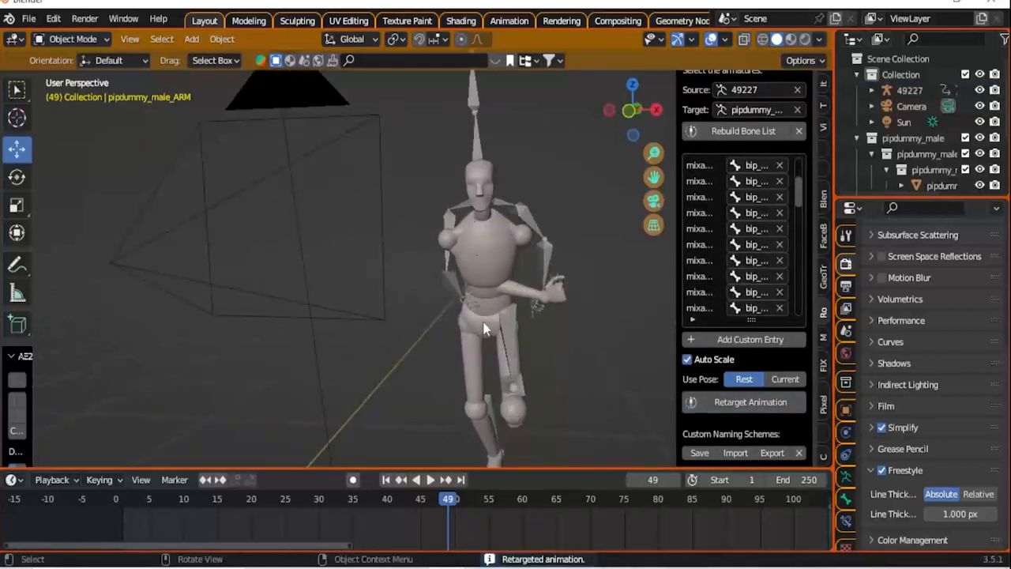
pyautogui.press('space')
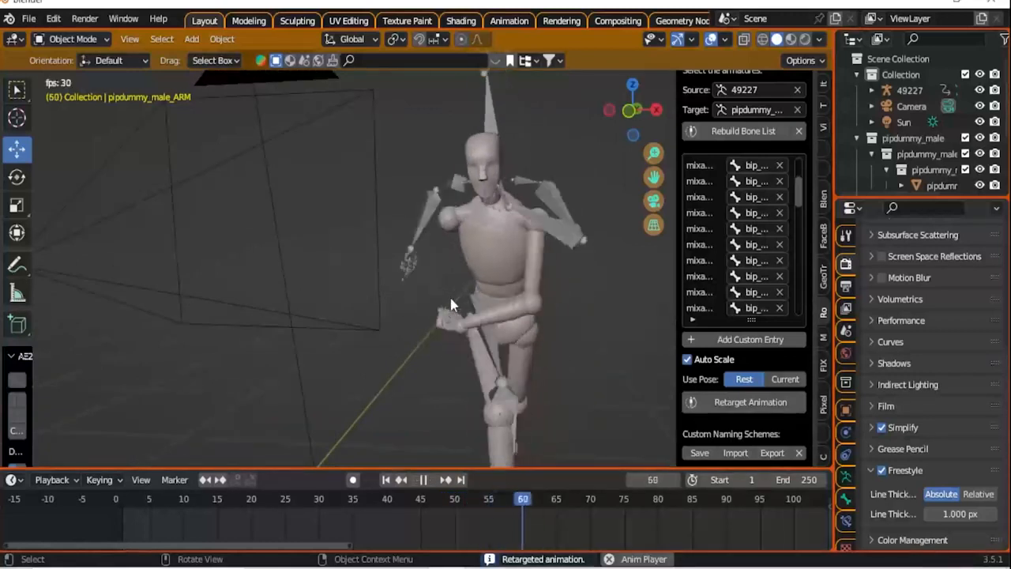
pyautogui.press('space')
# Return to frame 1 and delete the source armature 49227.
pyautogui.click(121, 499)
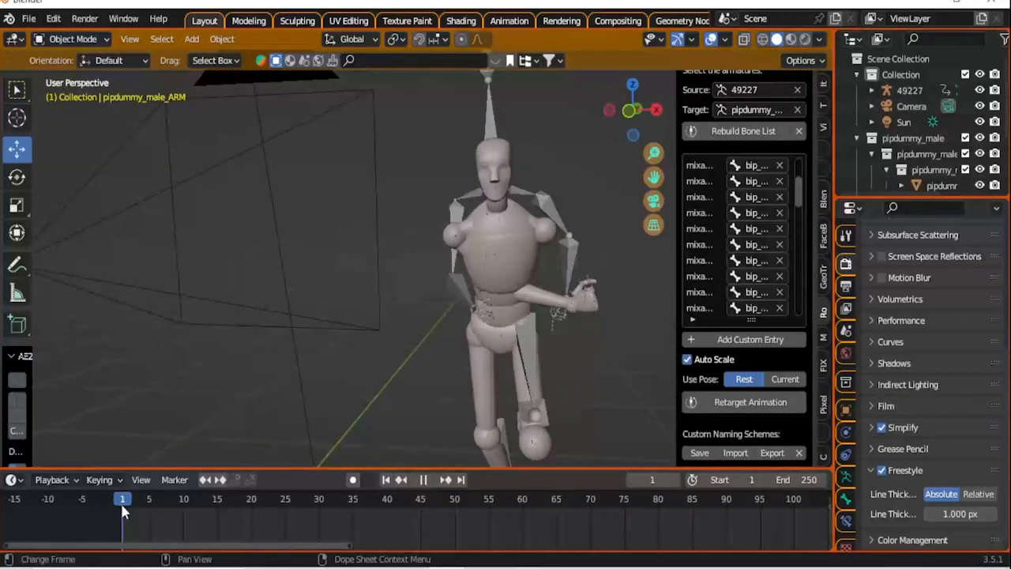
pyautogui.click(473, 196)
pyautogui.press('Delete')
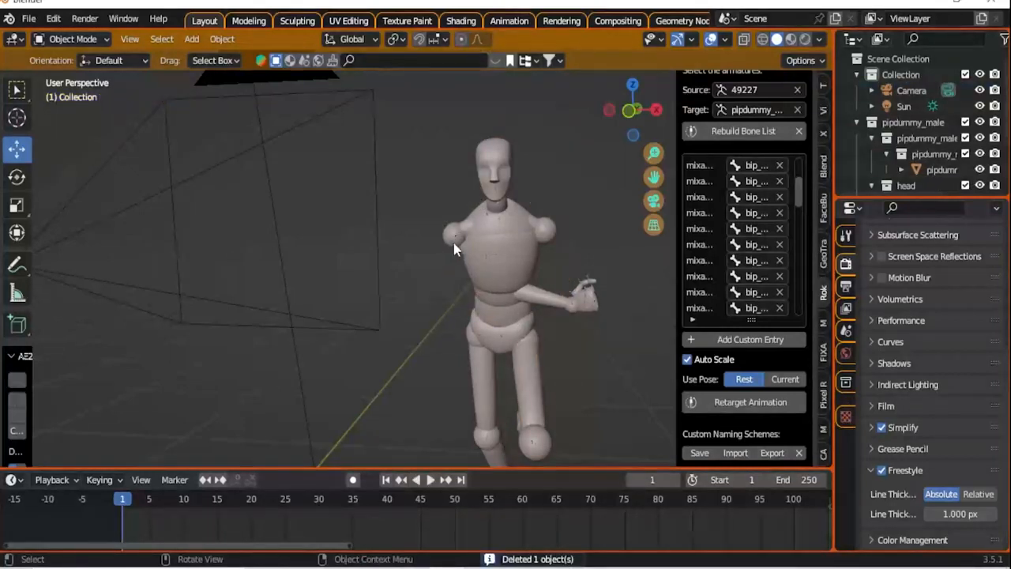
# Put the mannequin's armature in Pose Mode and delete all keyframes of the right upper arm bone bip_upperArm_R.
pyautogui.click(458, 235)
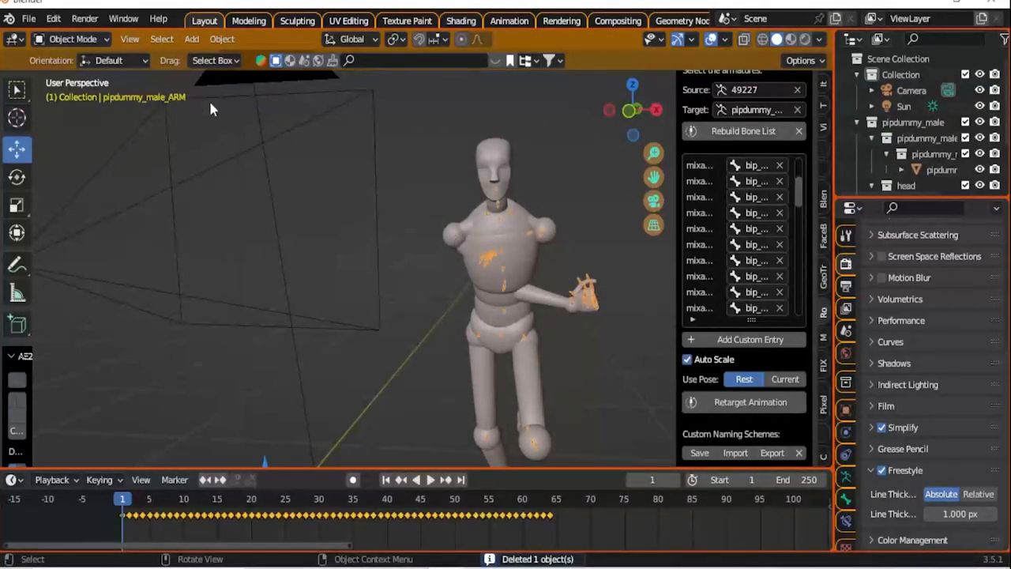
pyautogui.click(104, 42)
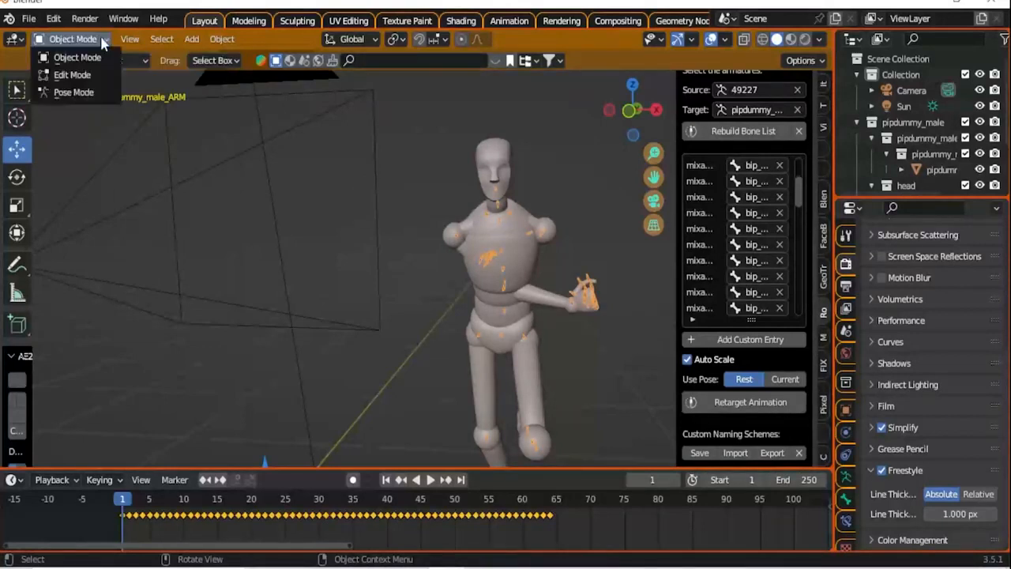
pyautogui.click(75, 92)
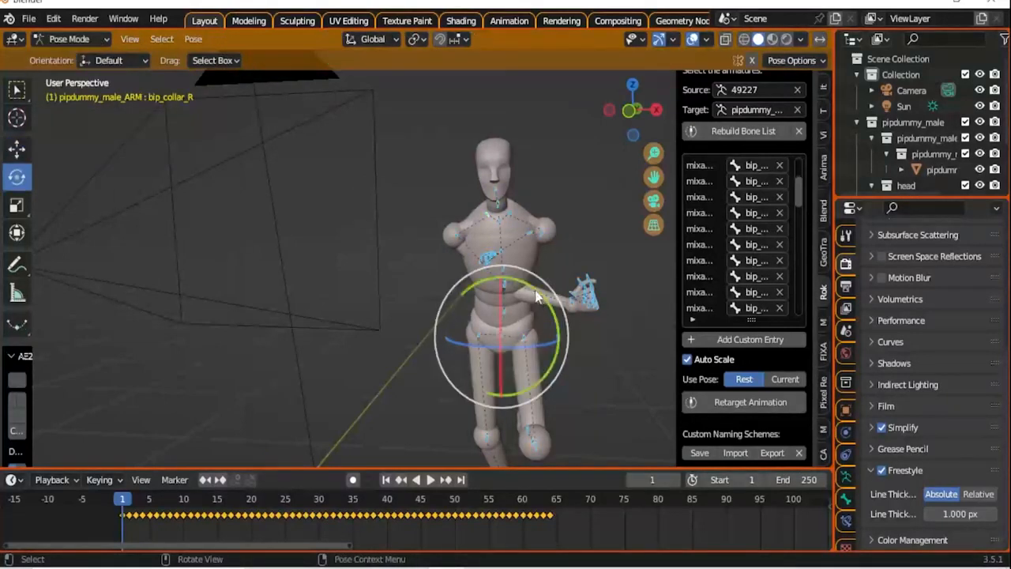
pyautogui.click(456, 241)
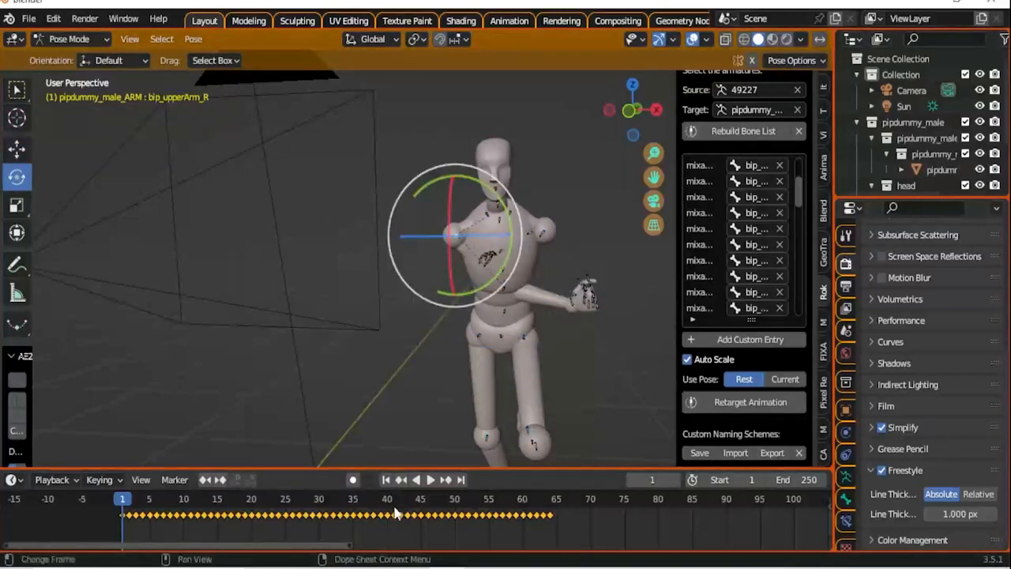
pyautogui.press('Delete')
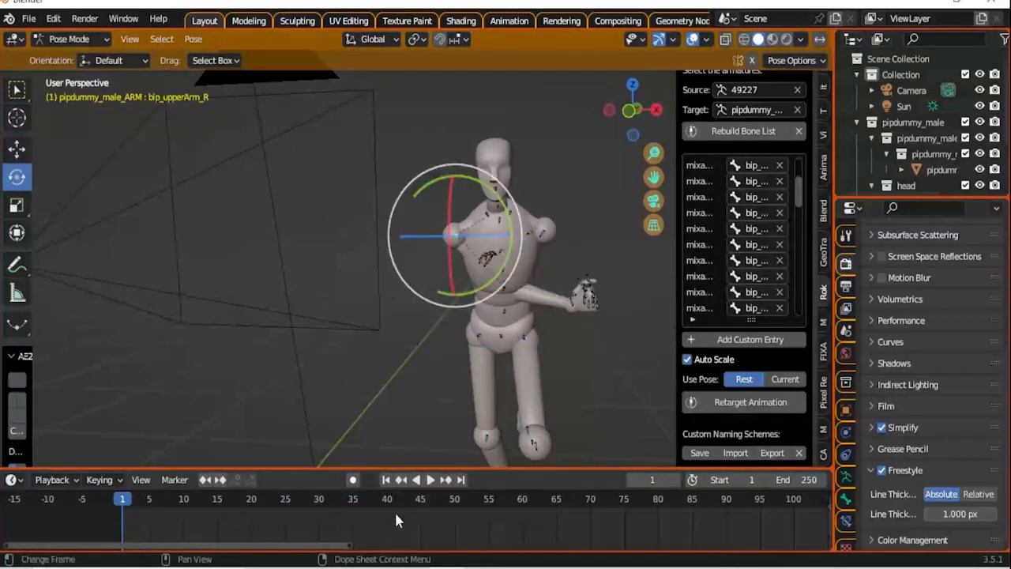
# Turn on auto keying, rotate the right upper arm down beside the torso at frame 1, and preview the motion.
pyautogui.click(352, 479)
pyautogui.moveTo(433, 274); pyautogui.dragTo(379, 281)
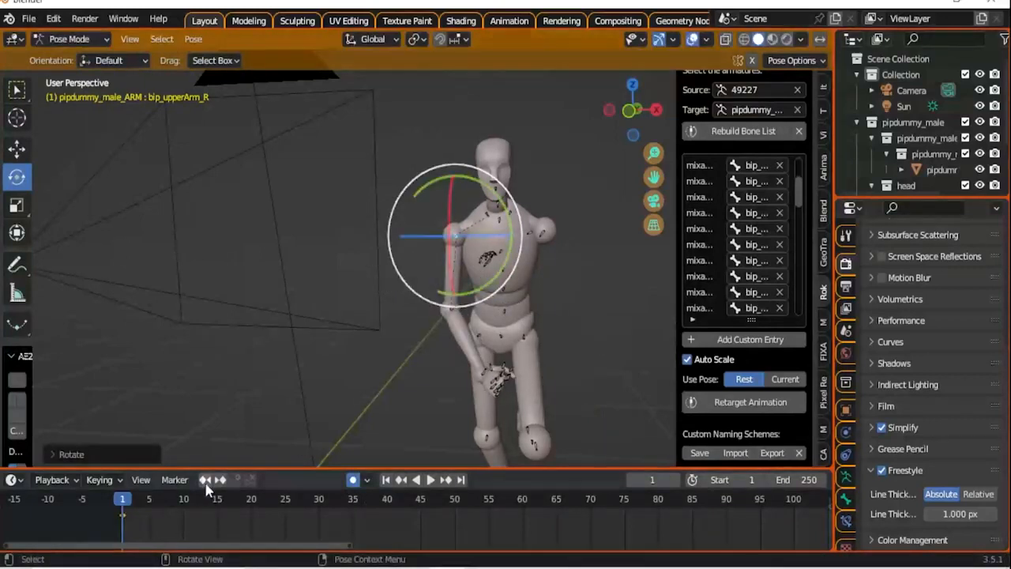
pyautogui.press('space')
pyautogui.press('space')
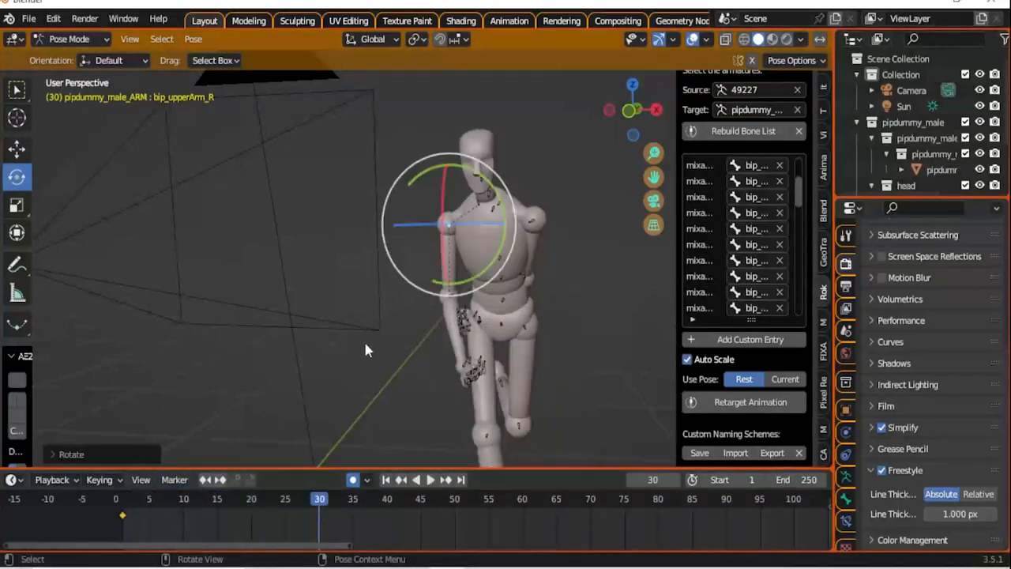
# Delete all keyframes of the left upper arm bone bip_upperArm_L and go back to frame 1.
pyautogui.click(525, 230)
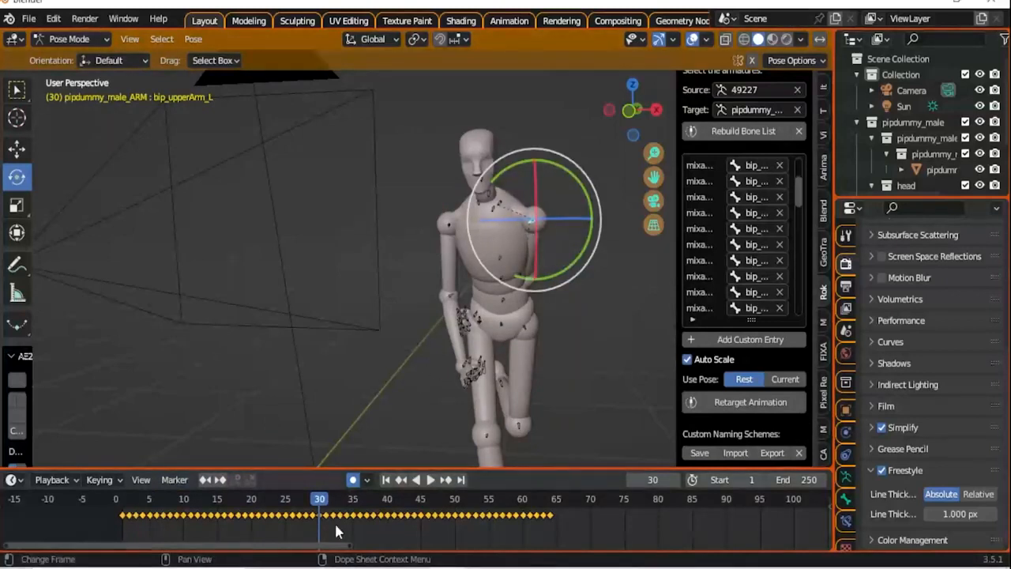
pyautogui.press('Delete')
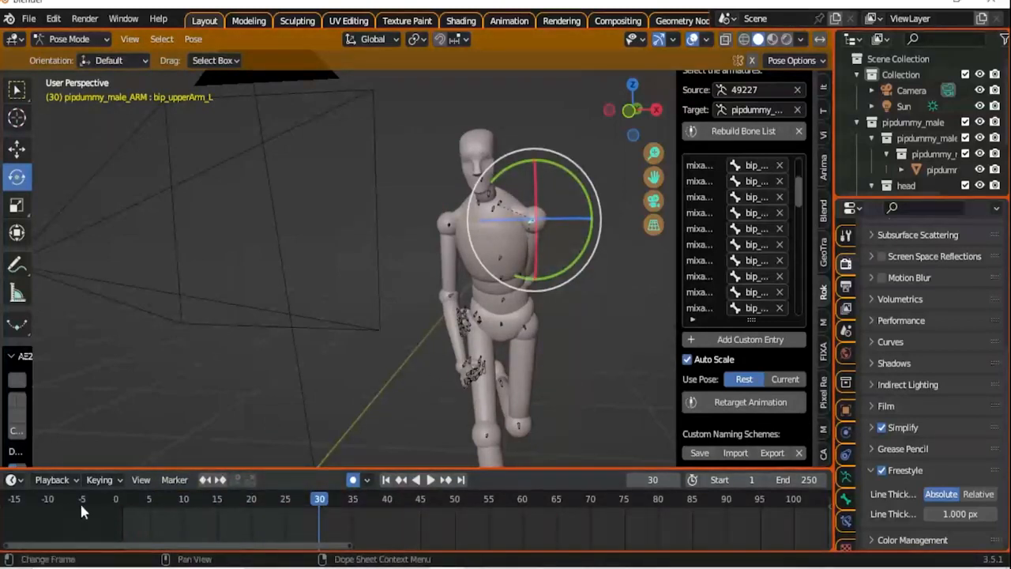
pyautogui.click(123, 505)
# Rotate the left upper arm outward from the torso at frame 1 and play the animation to check both arms.
pyautogui.press('r')
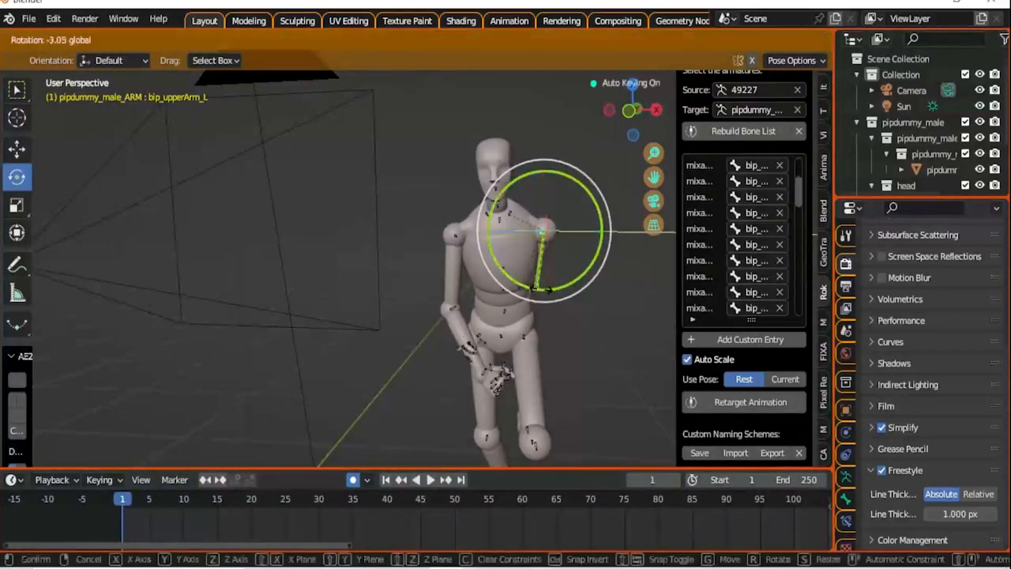
pyautogui.moveTo(541, 289); pyautogui.dragTo(572, 294)
pyautogui.moveTo(571, 258)
pyautogui.mouseDown()
pyautogui.moveTo(580, 253)
pyautogui.moveTo(570, 255)
pyautogui.mouseUp()
pyautogui.press('space')
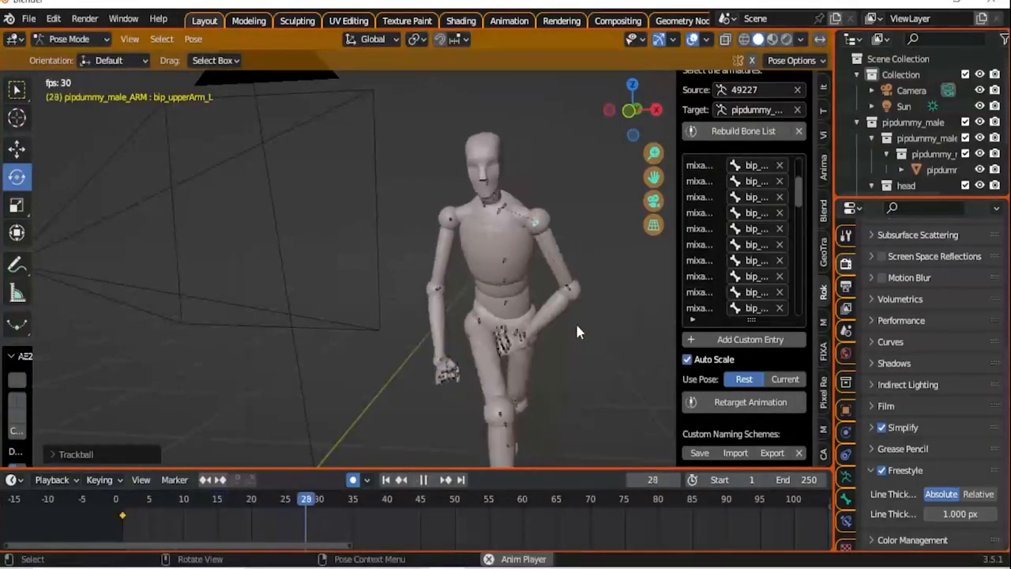
pyautogui.press('space')
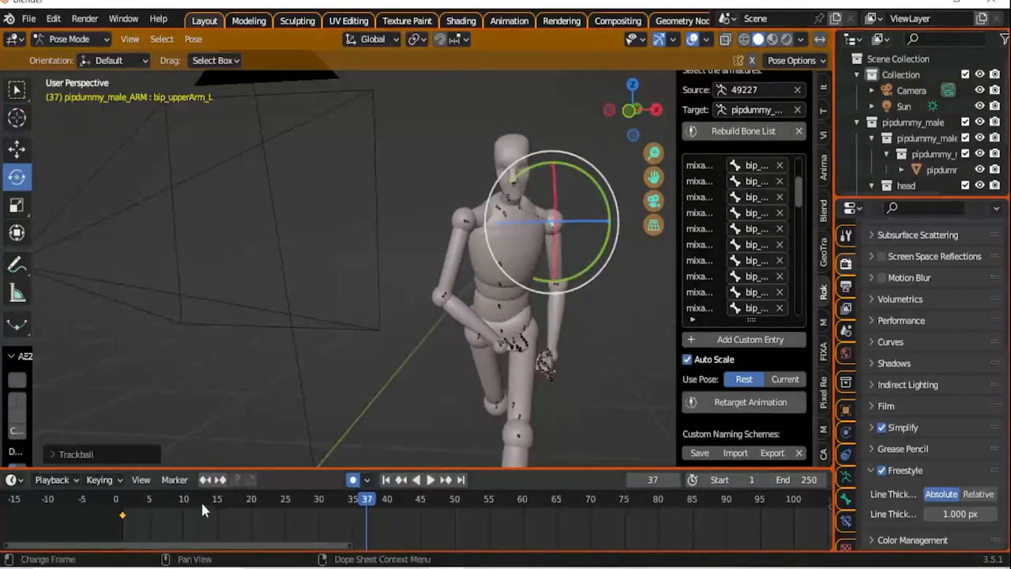
pyautogui.press('space')
pyautogui.press('space')
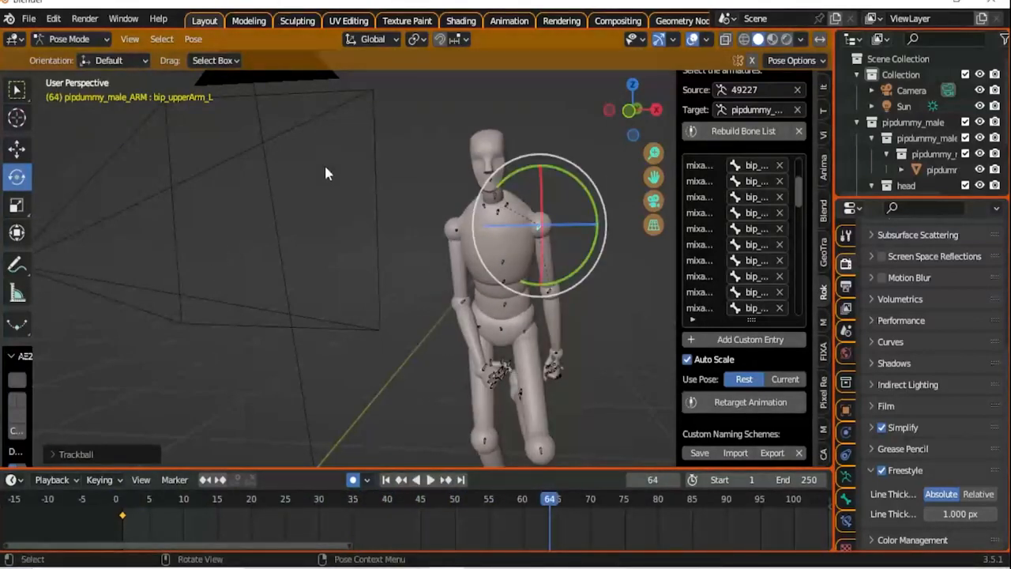
# Switch to the camera view, return the armature to Object Mode and select the camera by its frame.
pyautogui.press('KP_0')
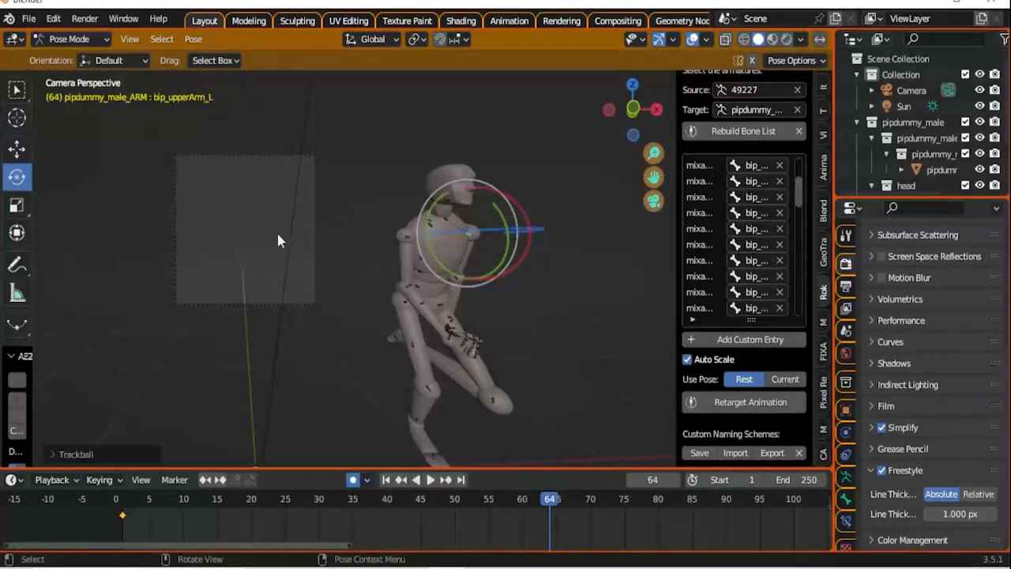
pyautogui.scroll(3, 269, 232)
pyautogui.keyDown('shift'); pyautogui.moveTo(183, 178); pyautogui.dragTo(530, 224, button='middle'); pyautogui.keyUp('shift')
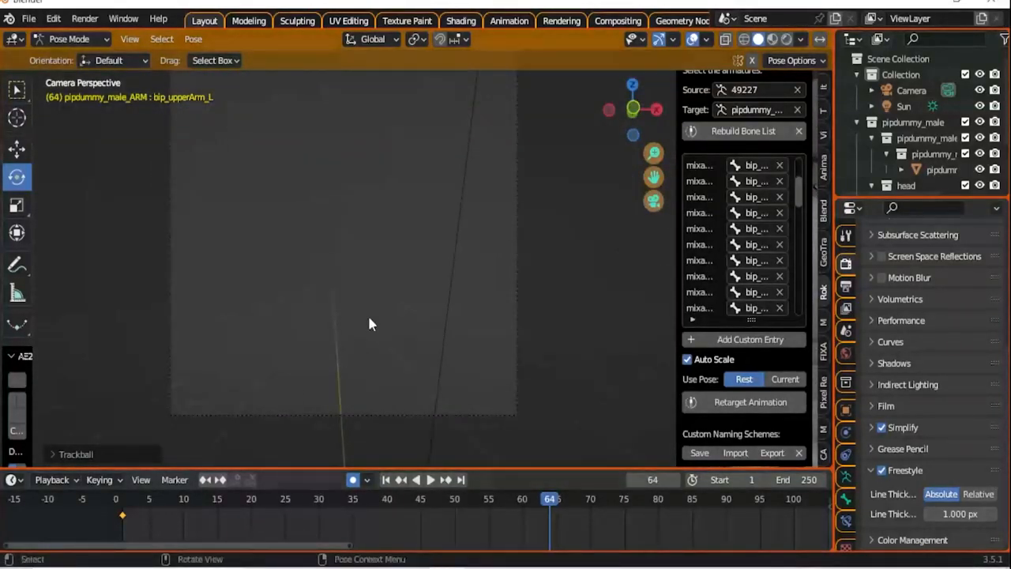
pyautogui.click(514, 316)
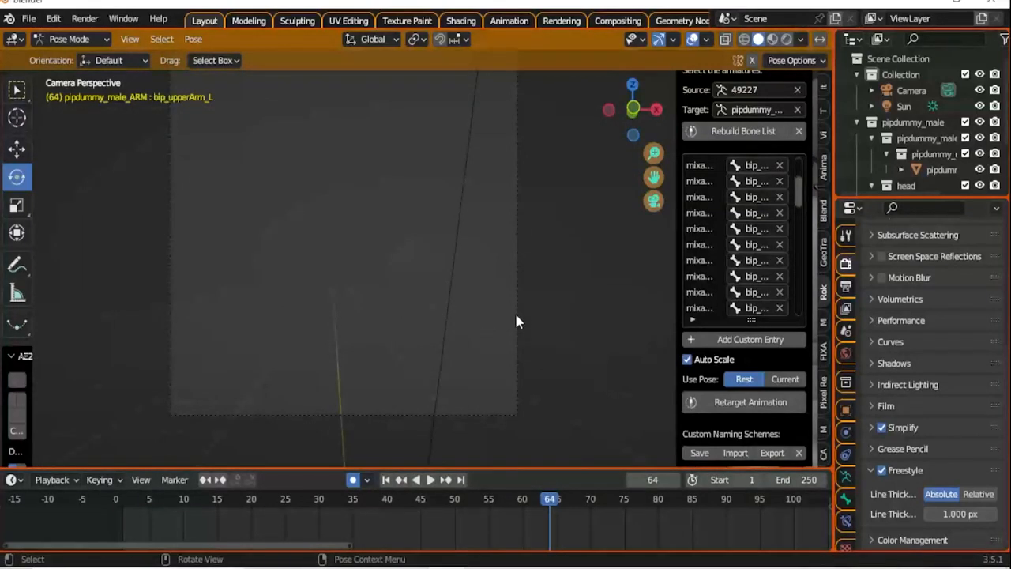
pyautogui.click(69, 39)
pyautogui.click(69, 56)
pyautogui.click(521, 261)
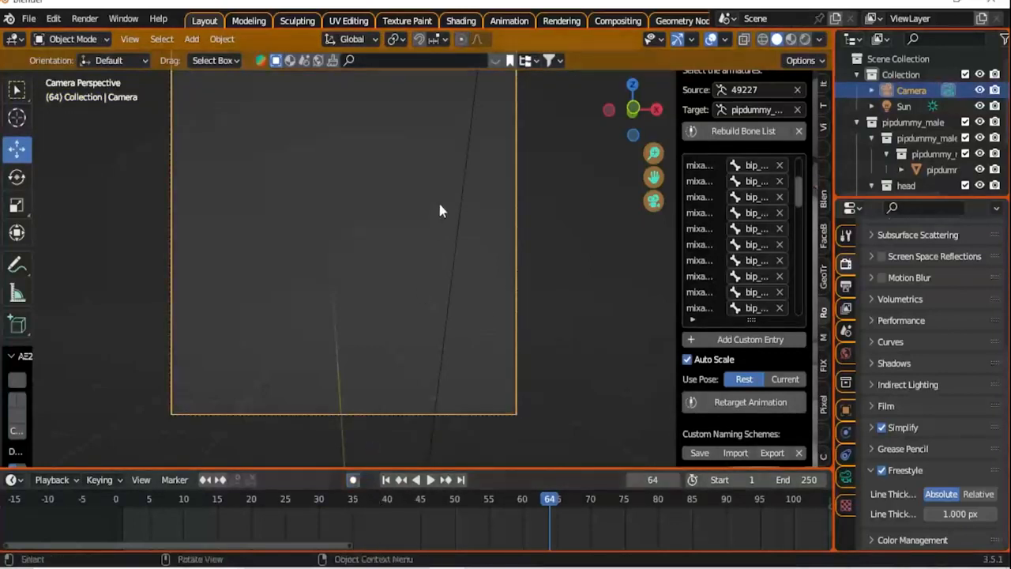
# Reposition the camera with walk navigation so it faces the mannequin from the front and frames its head, torso and hips.
pyautogui.hotkey('shift', '`')
pyautogui.press('w')
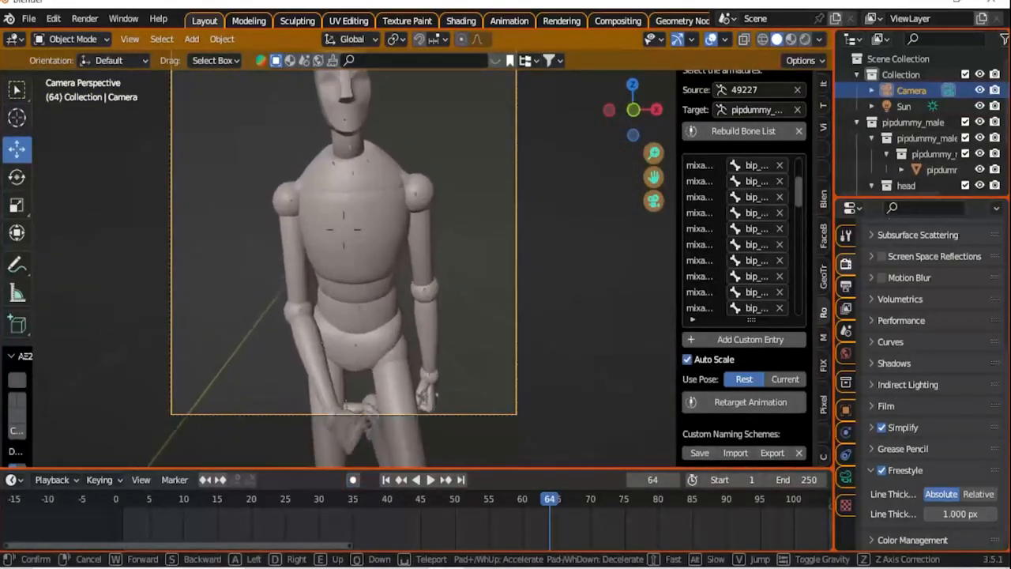
pyautogui.click(437, 200)
pyautogui.scroll(-2, 433, 188)
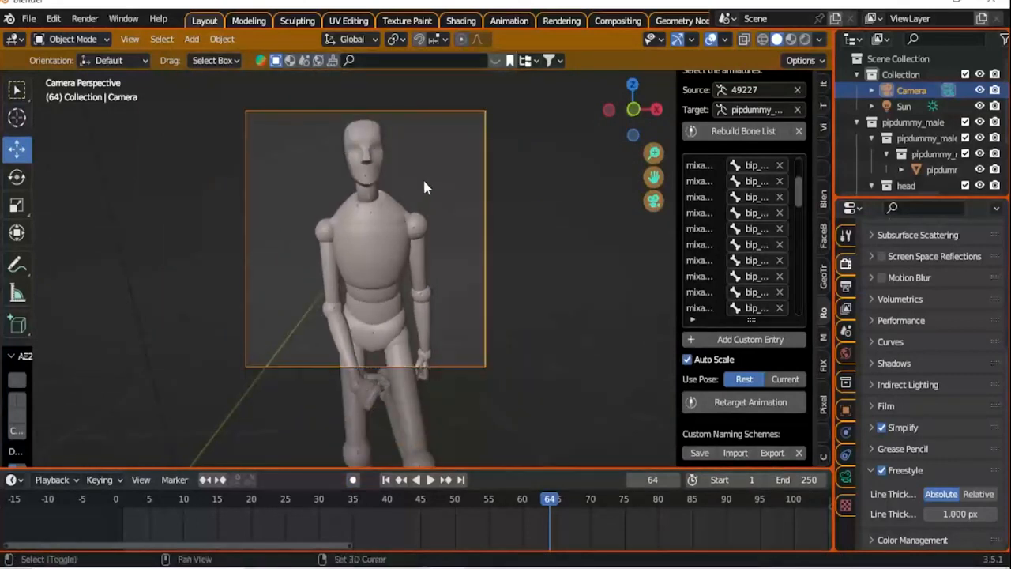
pyautogui.keyDown('shift'); pyautogui.moveTo(424, 188); pyautogui.dragTo(453, 198, button='middle'); pyautogui.keyUp('shift')
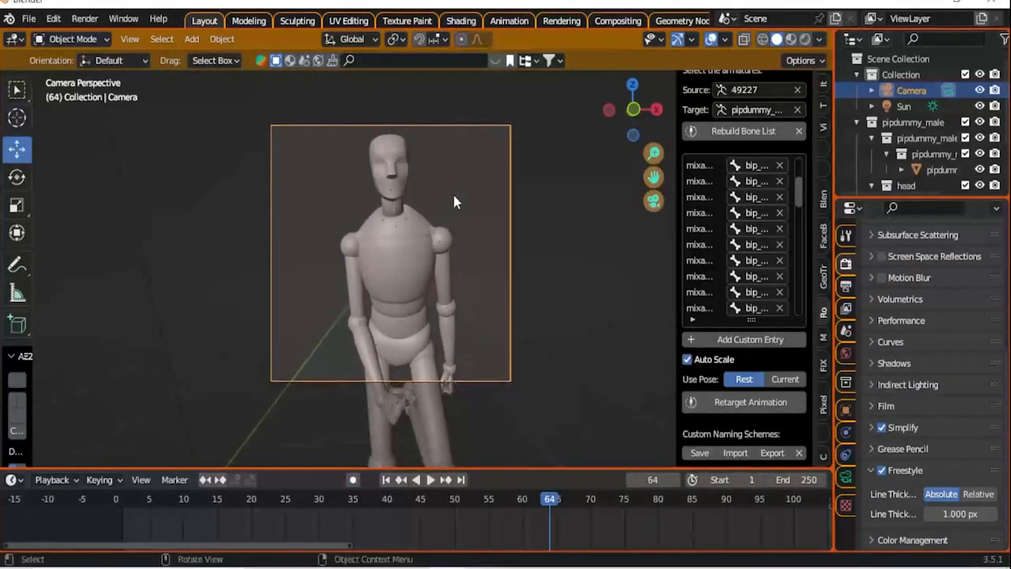
# Play the animation to find where the motion stops and set the scene's end frame to 66.
pyautogui.press('space')
pyautogui.press('space')
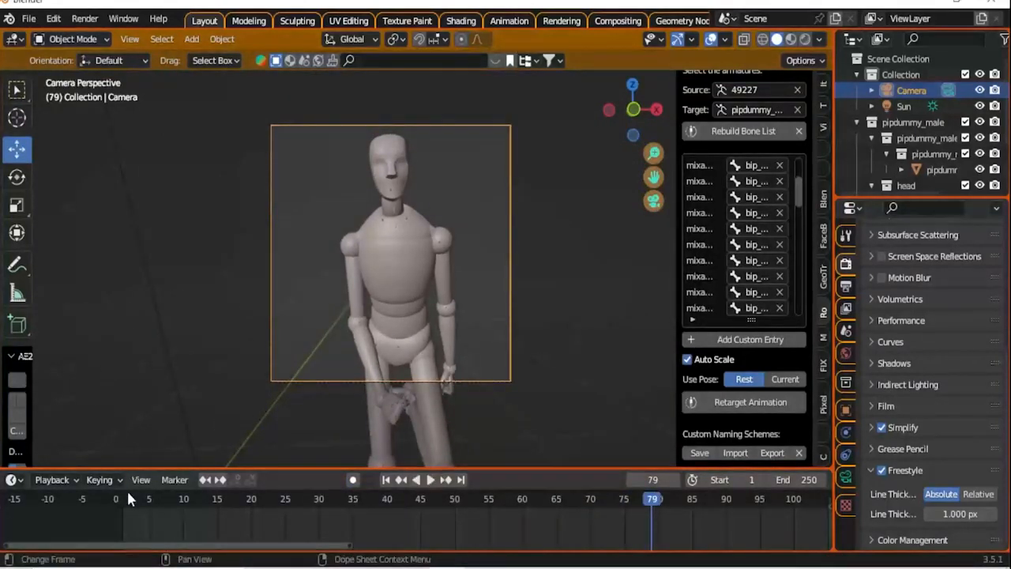
pyautogui.click(127, 488)
pyautogui.press('space')
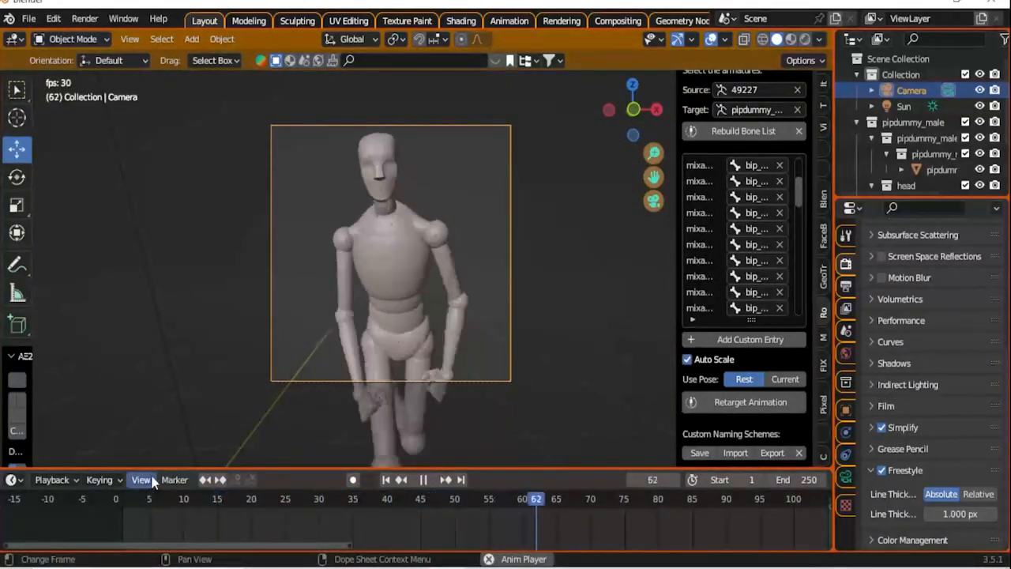
pyautogui.press('space')
pyautogui.click(805, 480)
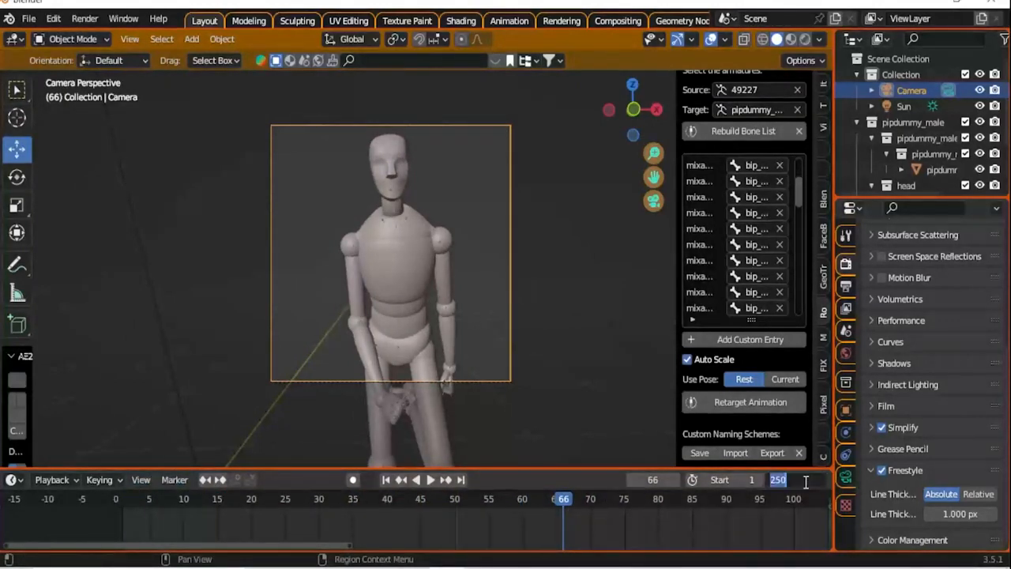
pyautogui.write('66')
pyautogui.press('Return')
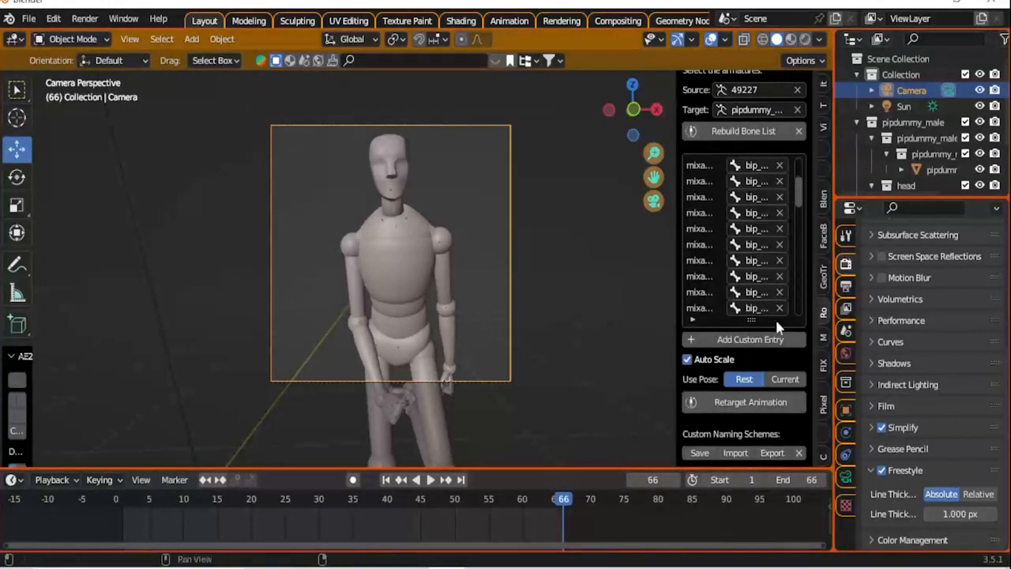
# Add a mesh plane and scale it up into a large floor around the mannequin.
pyautogui.scroll(5, 934, 387)
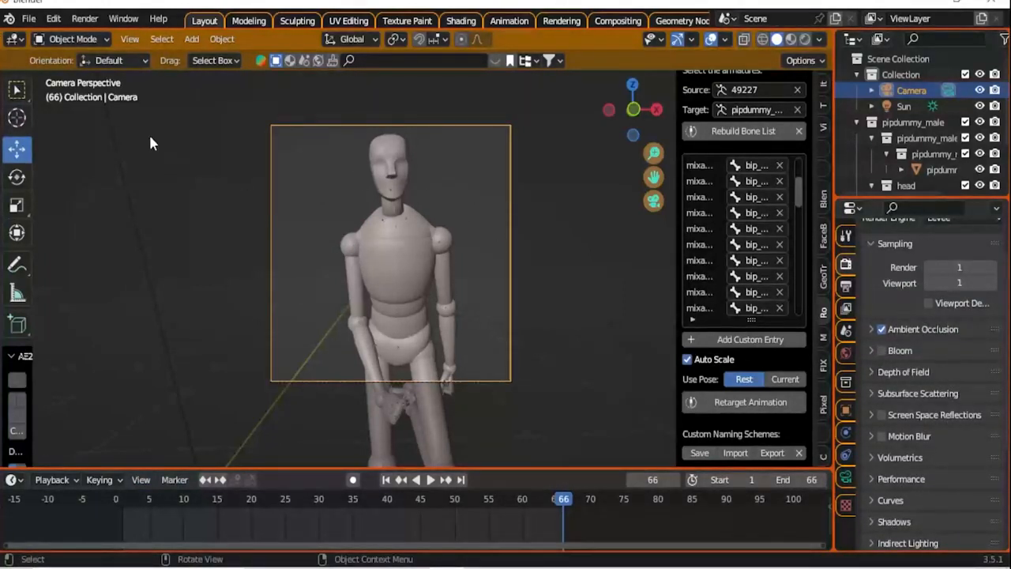
pyautogui.click(192, 38)
pyautogui.moveTo(270, 63)
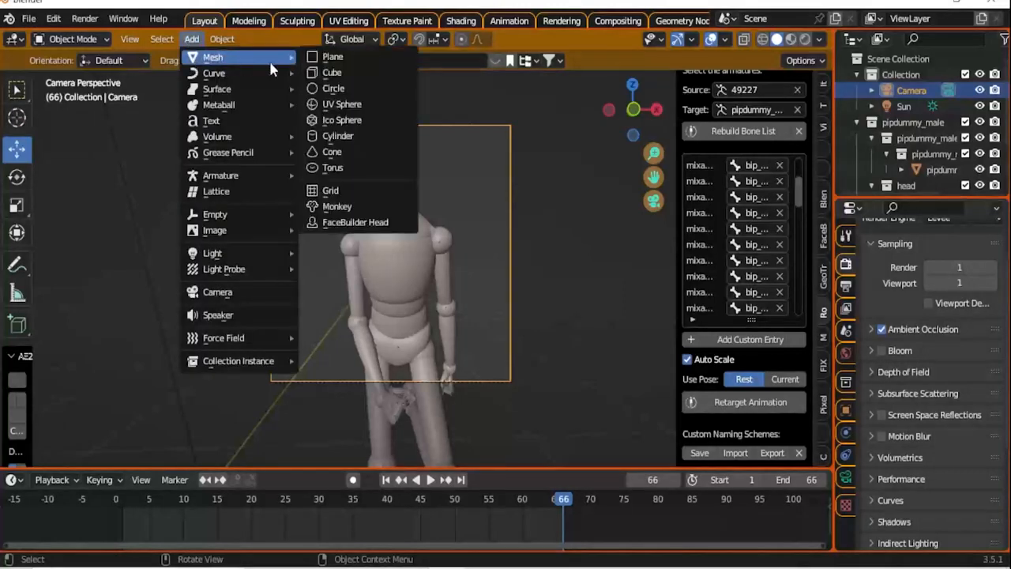
pyautogui.click(332, 60)
pyautogui.press('s')
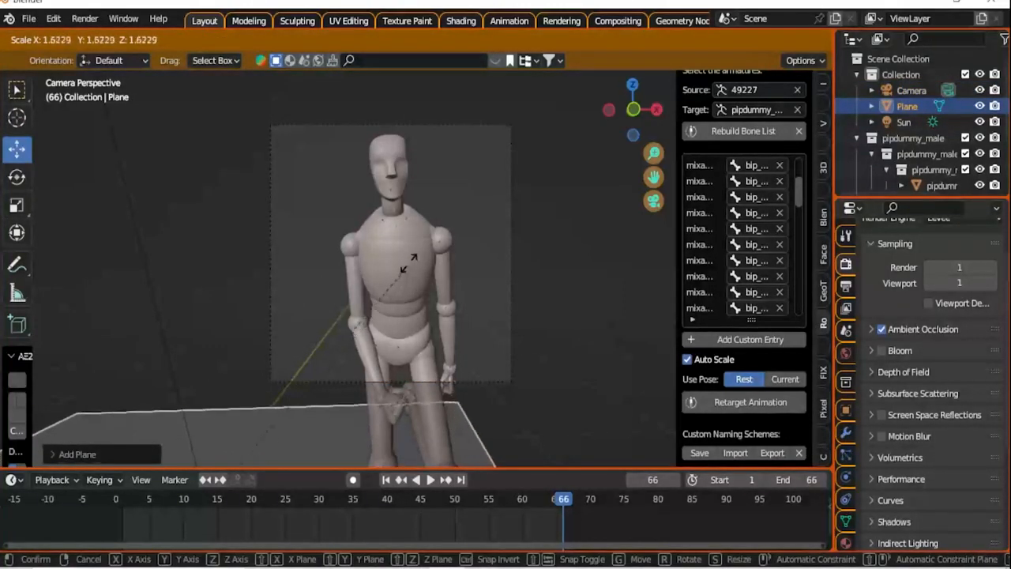
pyautogui.click(134, 356)
# Move the floor plane sideways and upward so its far edge shows in the lower part of the camera frame.
pyautogui.scroll(-2, 130, 301)
pyautogui.press('g')
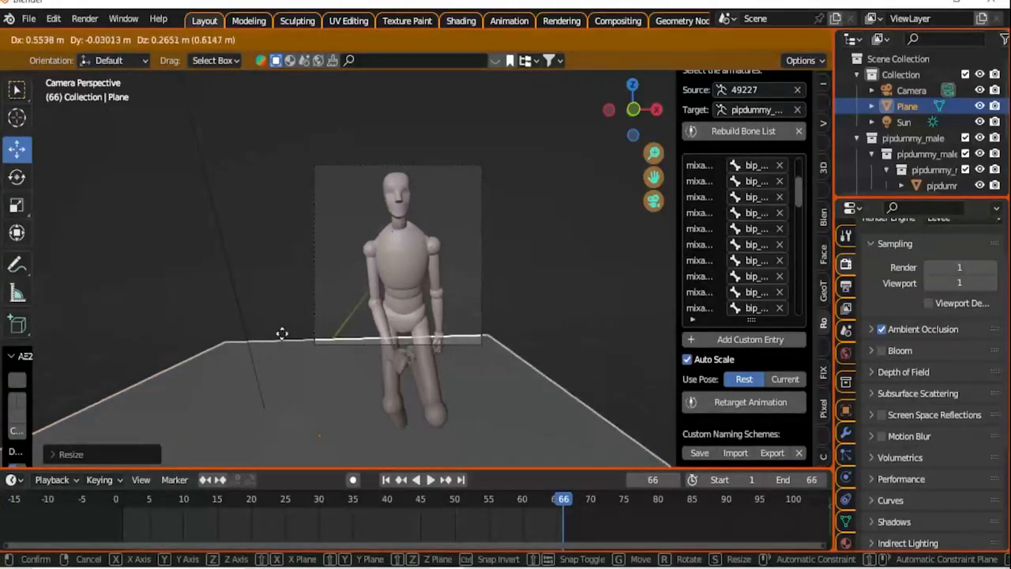
pyautogui.click(279, 356)
pyautogui.press('g')
pyautogui.click(293, 315)
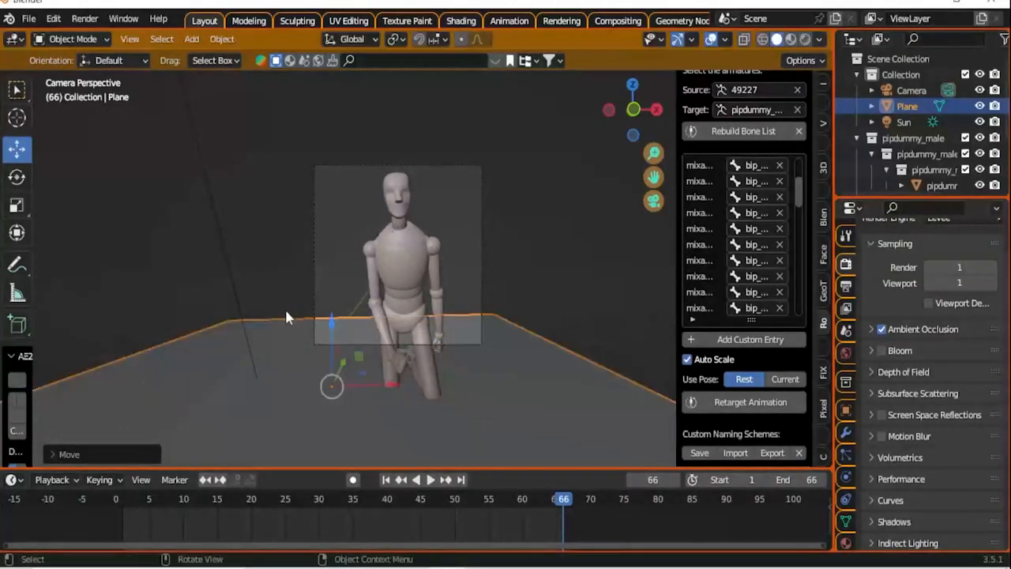
# Render a still image of the current frame, inspect the Freestyle outlines and shading, and close the render.
pyautogui.click(84, 18)
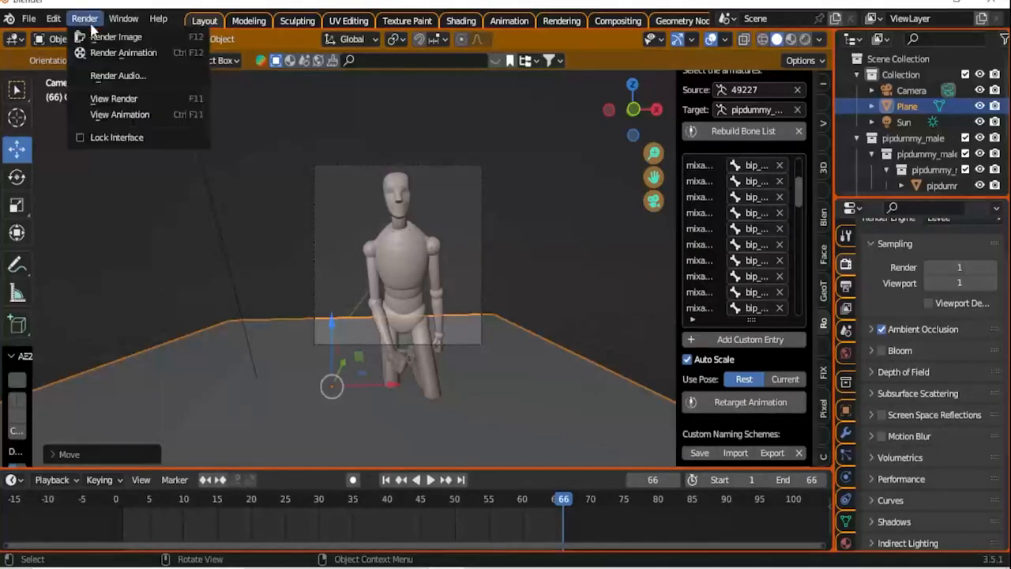
pyautogui.click(93, 33)
pyautogui.scroll(-5, 205, 202)
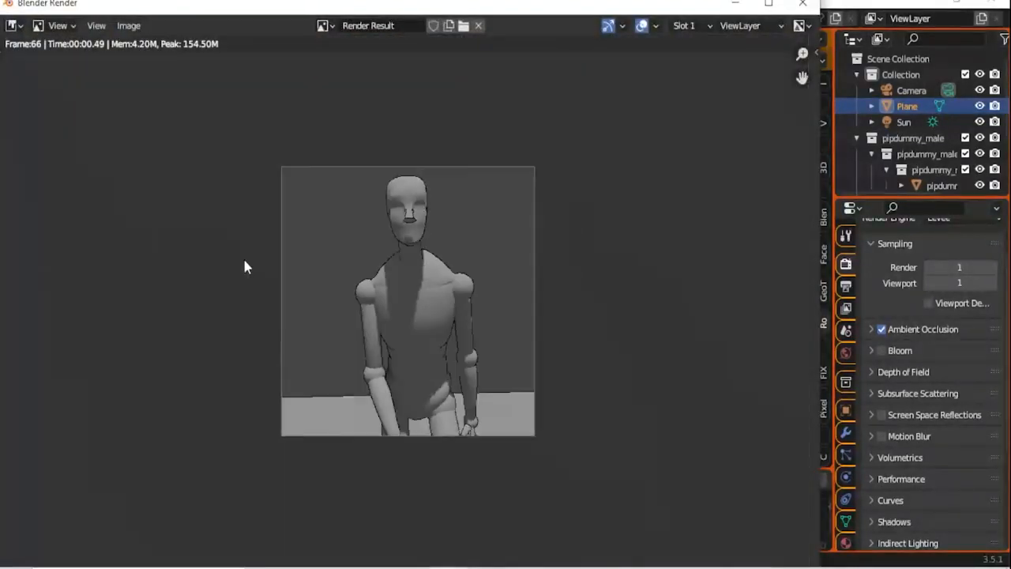
pyautogui.scroll(3, 281, 376)
pyautogui.scroll(-1, 527, 117)
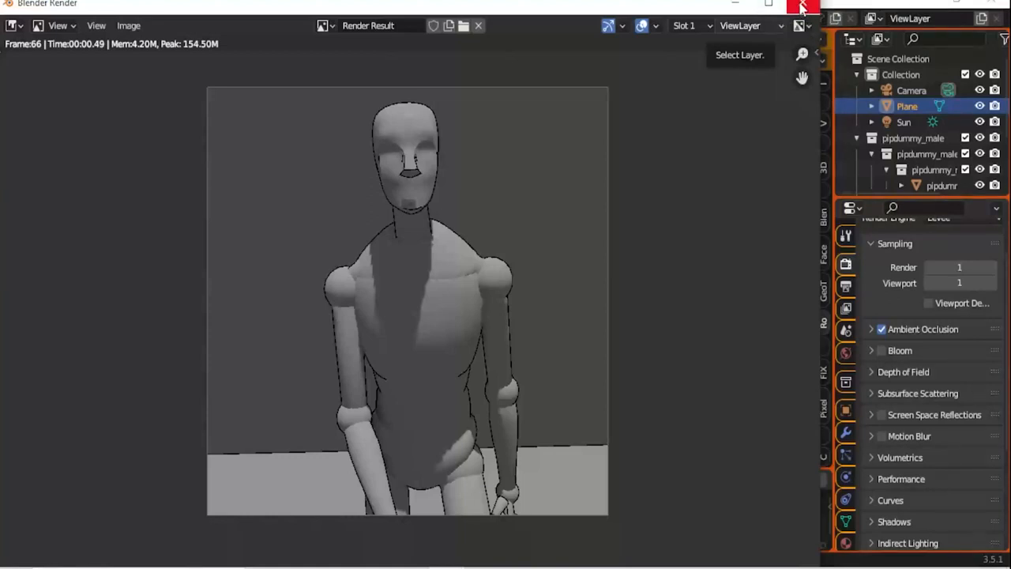
pyautogui.click(800, 7)
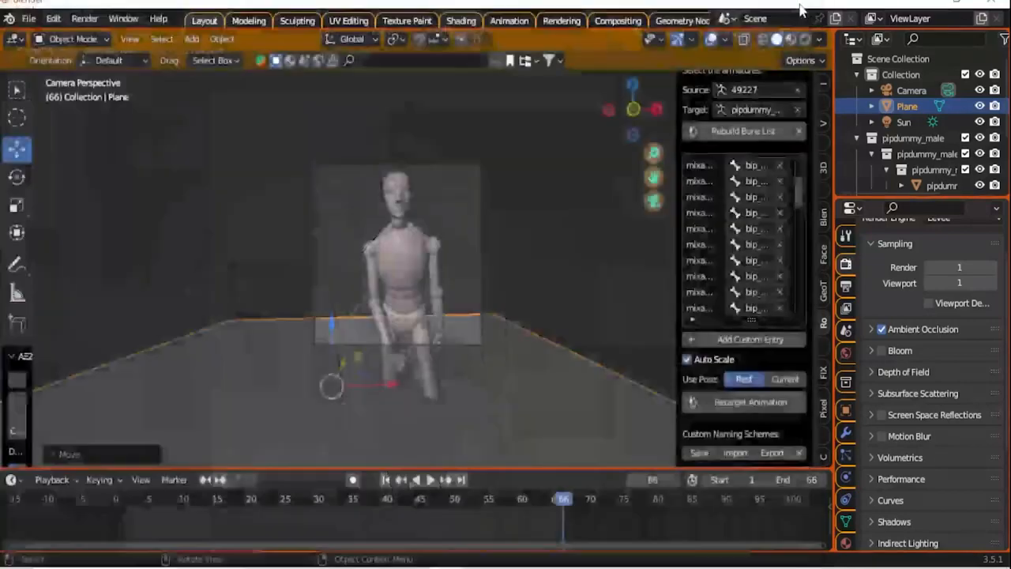
# Enable Bloom and Screen Space Reflections in the Eevee render settings.
pyautogui.click(882, 350)
pyautogui.click(889, 415)
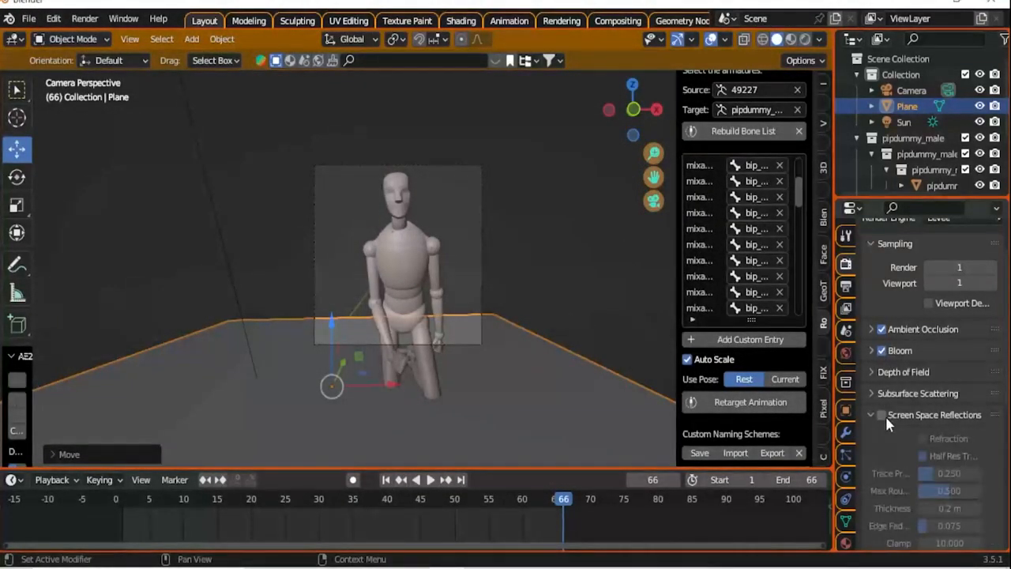
pyautogui.click(882, 415)
# Render the current frame again to check the effect of Bloom and Screen Space Reflections, and close the result.
pyautogui.click(84, 18)
pyautogui.click(111, 37)
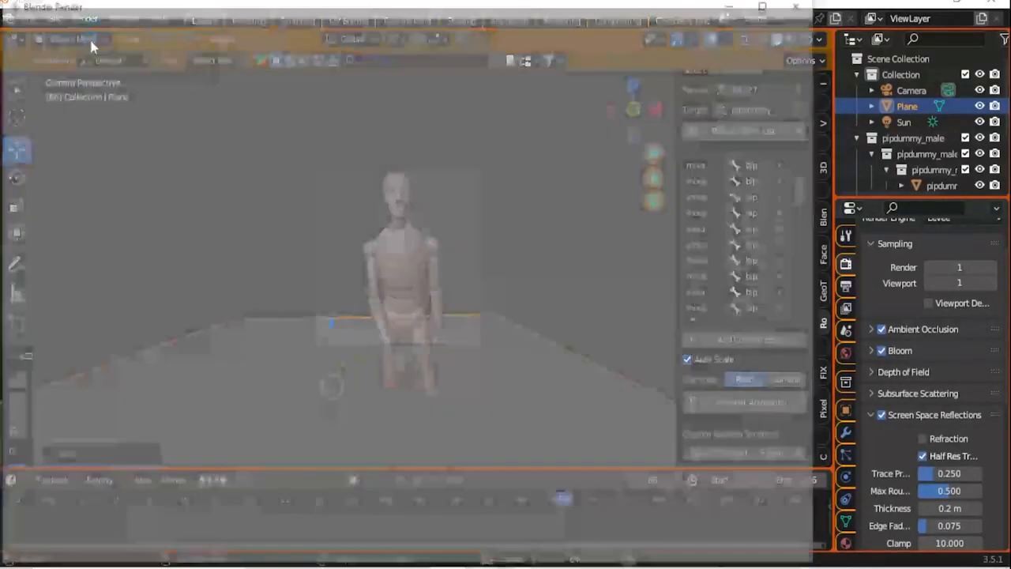
pyautogui.scroll(1, 467, 363)
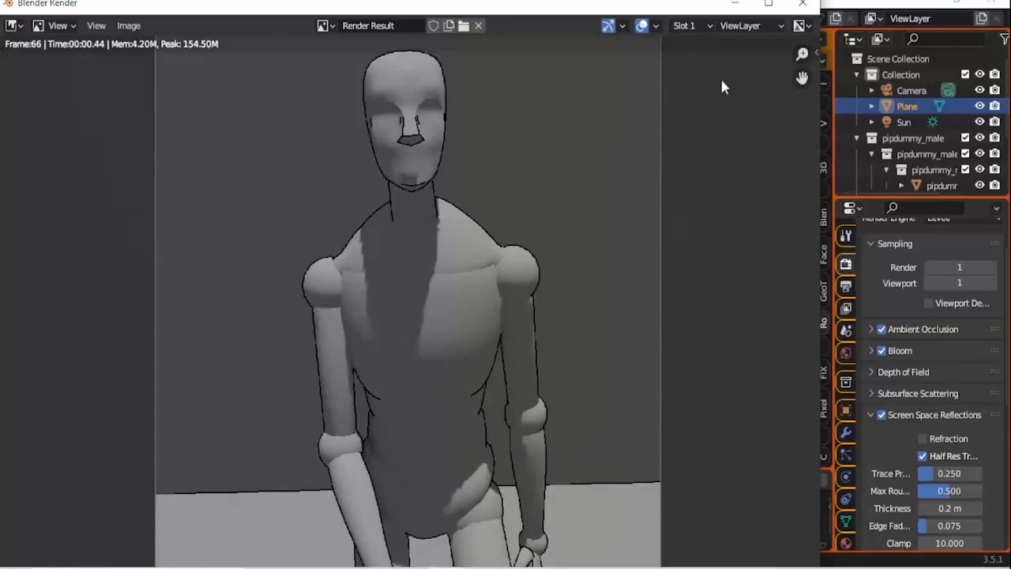
pyautogui.click(803, 4)
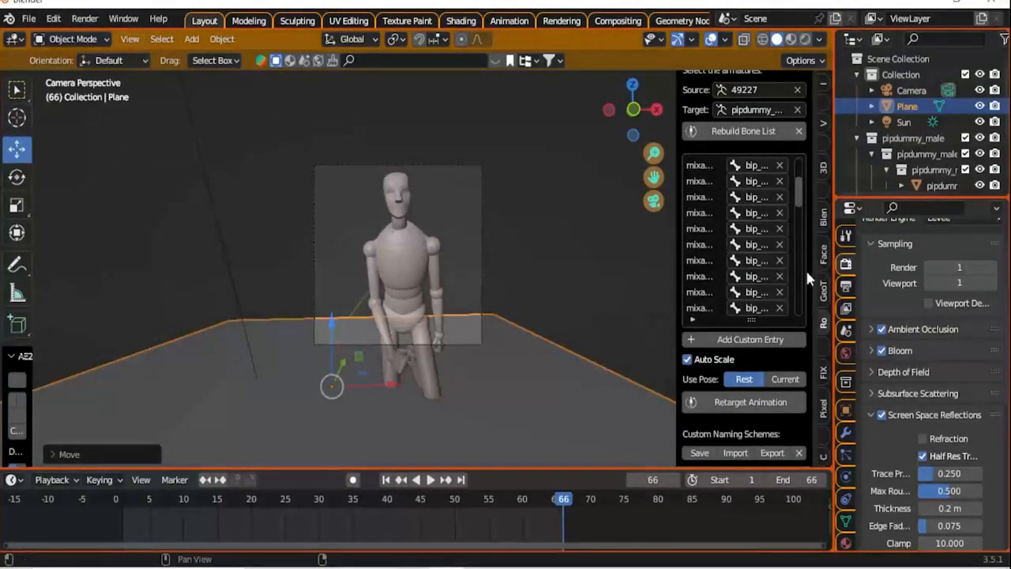
# Review the render and output settings, render the full animation as an FFmpeg video, and close the finished render.
pyautogui.click(842, 287)
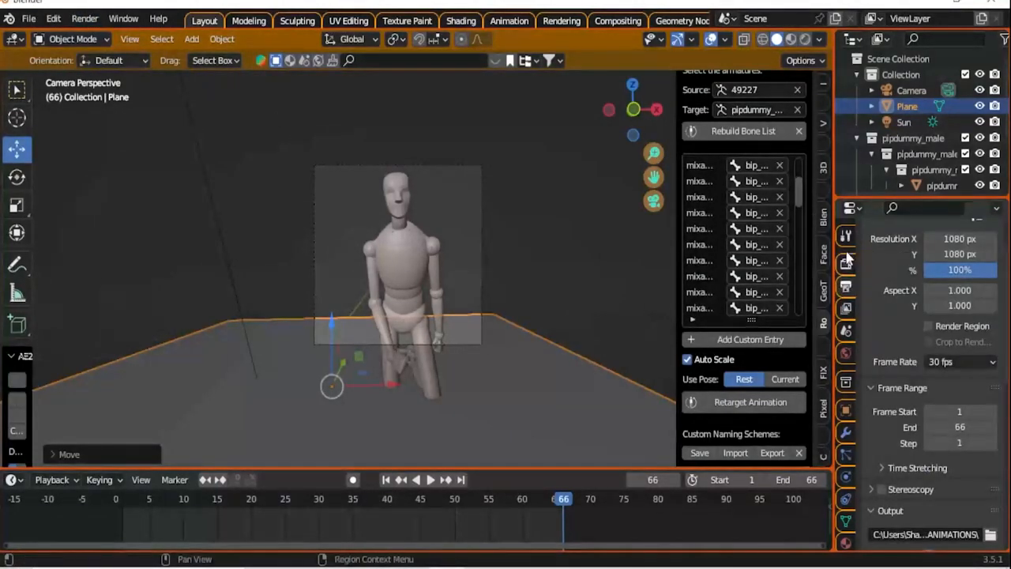
pyautogui.click(846, 262)
pyautogui.scroll(2, 864, 290)
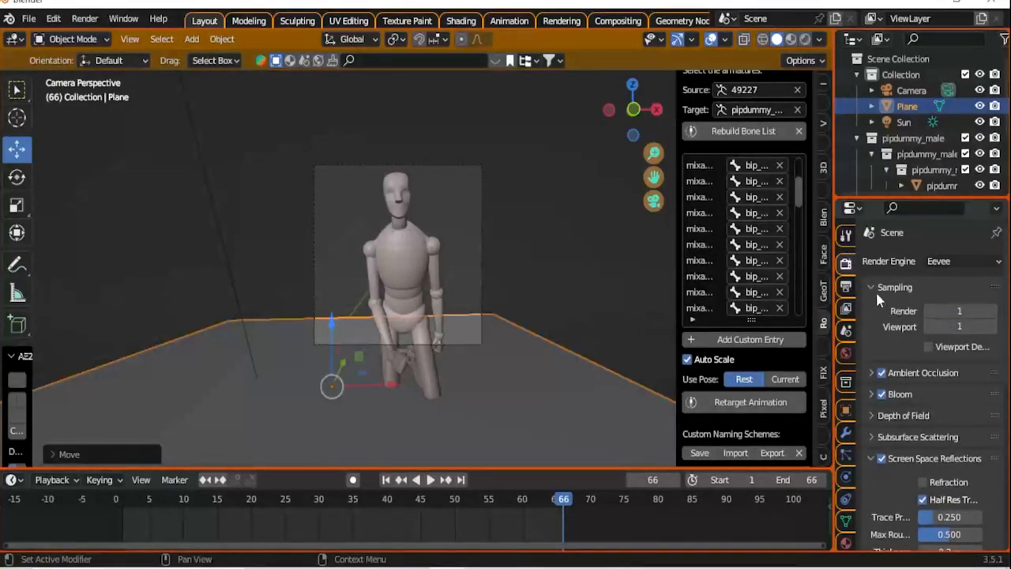
pyautogui.scroll(-3, 875, 279)
pyautogui.scroll(3, 875, 280)
pyautogui.click(847, 287)
pyautogui.scroll(-6, 908, 331)
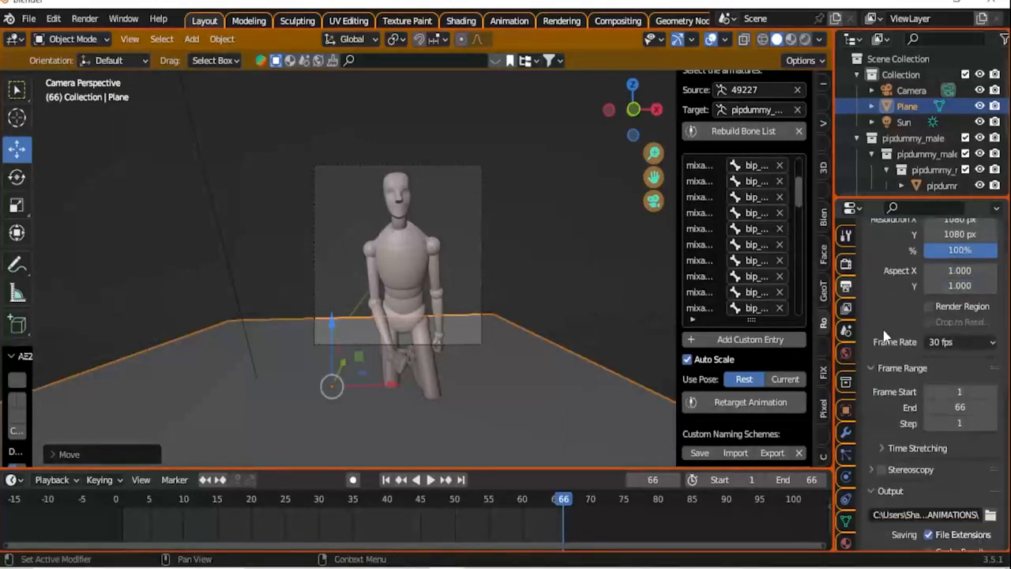
pyautogui.click(85, 18)
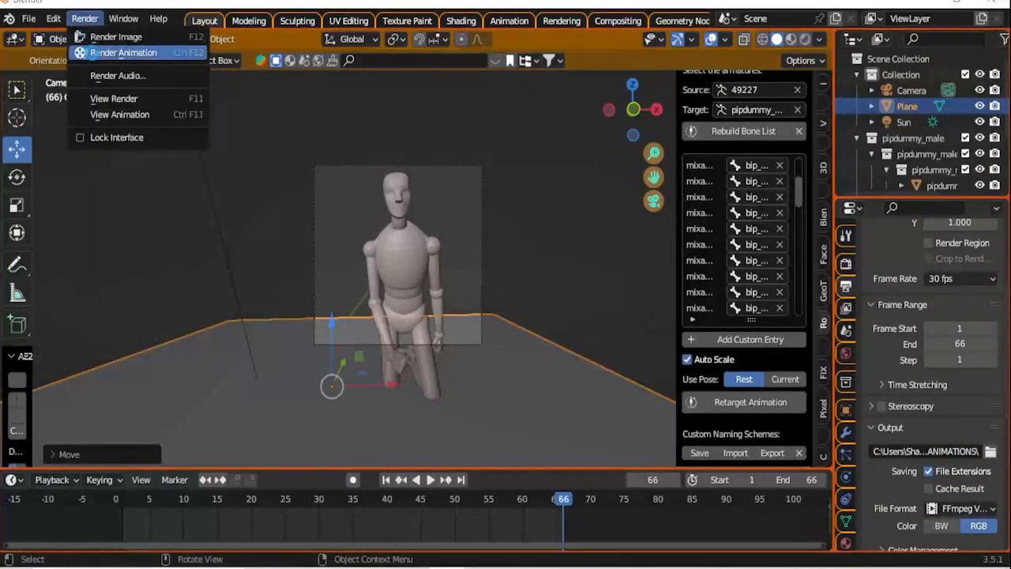
pyautogui.click(93, 53)
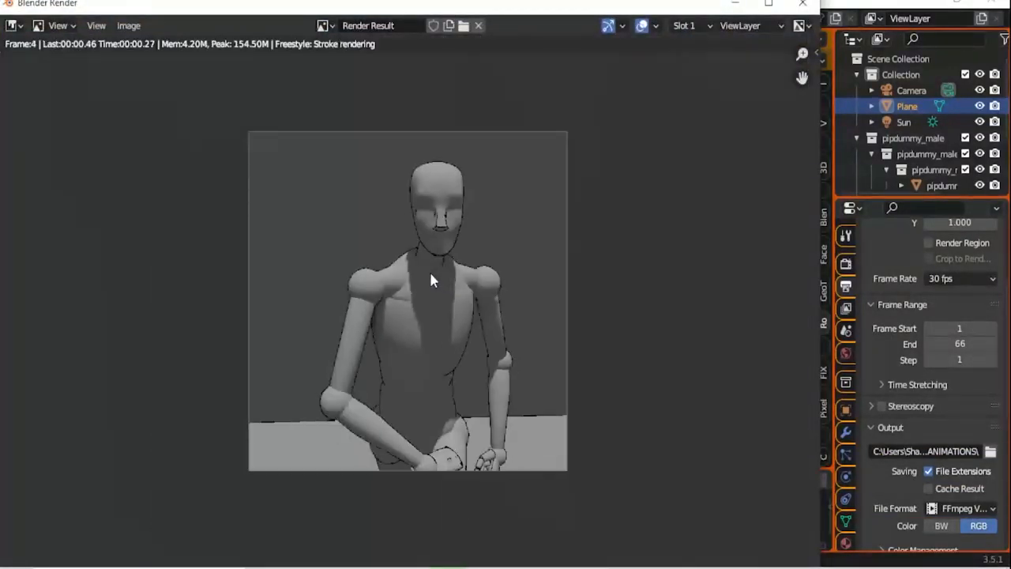
pyautogui.scroll(2, 429, 269)
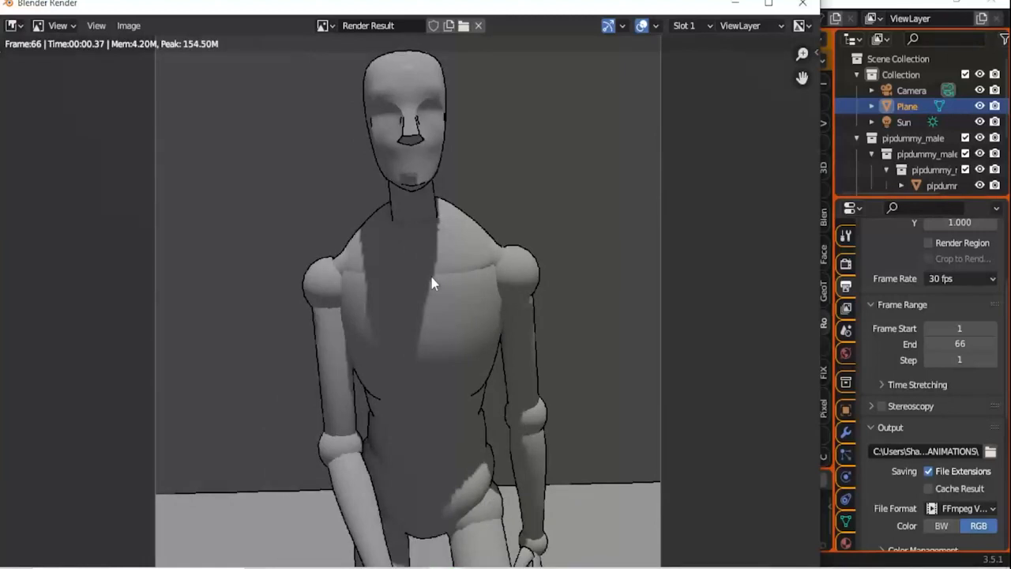
pyautogui.click(792, 4)
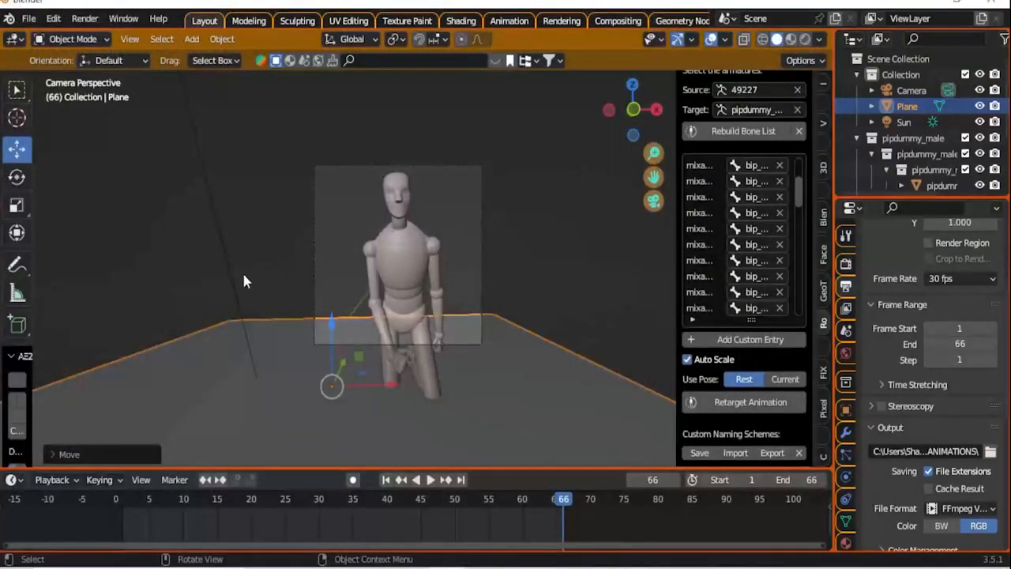
# Import 0001-0066.avi from the Desktop's ANIMATIONS folder as an image plane, using thumbnail view to find it.
pyautogui.keyDown('shift'); pyautogui.moveTo(192, 252); pyautogui.dragTo(657, 209, button='middle'); pyautogui.keyUp('shift')
pyautogui.moveTo(341, 248); pyautogui.dragTo(174, 268, button='middle')
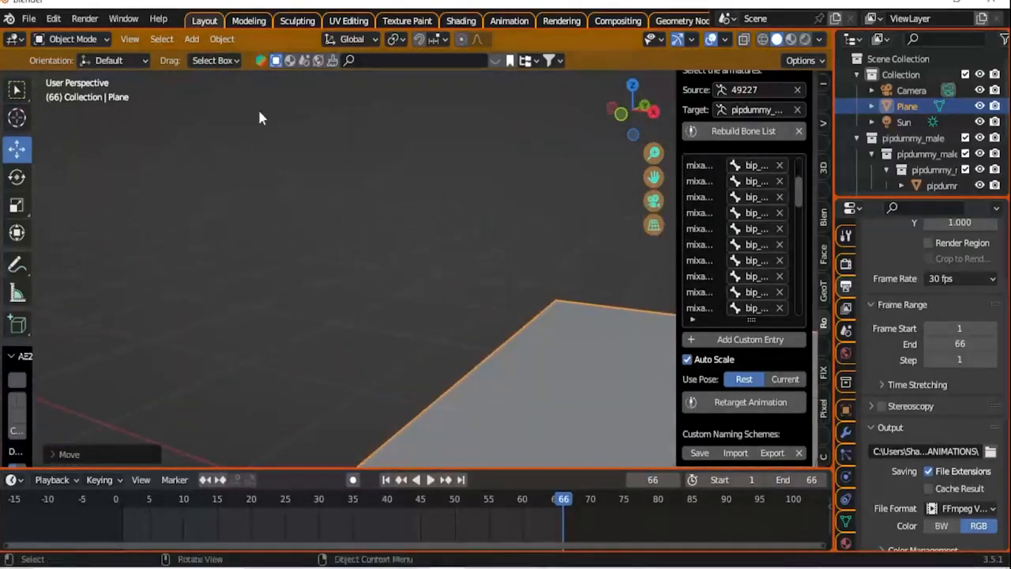
pyautogui.click(196, 41)
pyautogui.moveTo(217, 229)
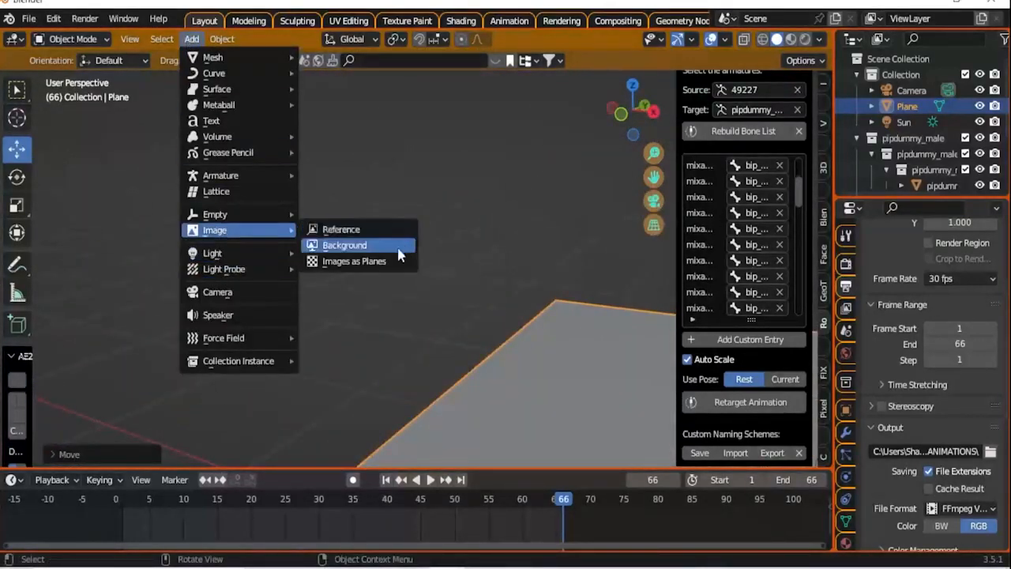
pyautogui.click(369, 263)
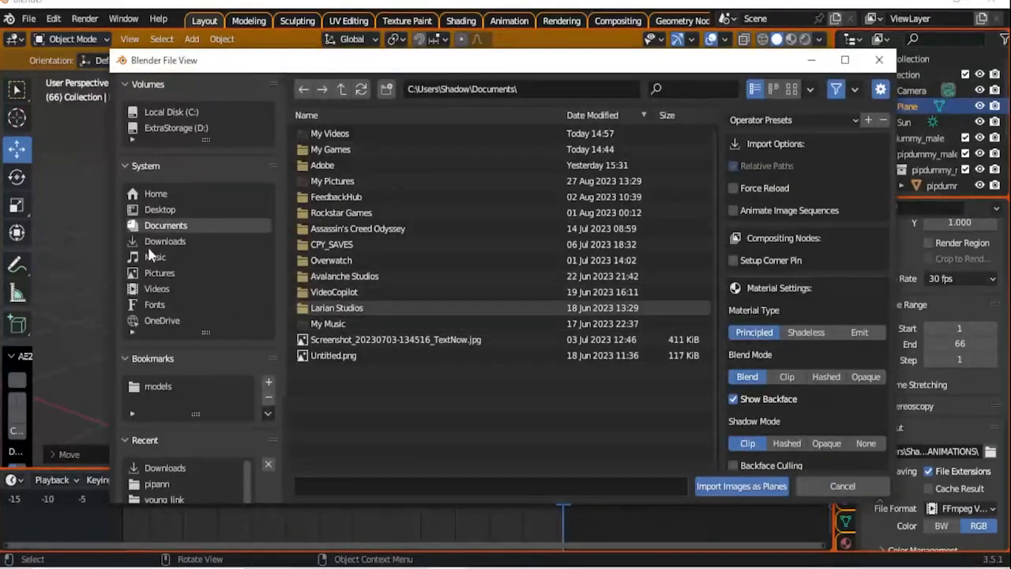
pyautogui.click(161, 211)
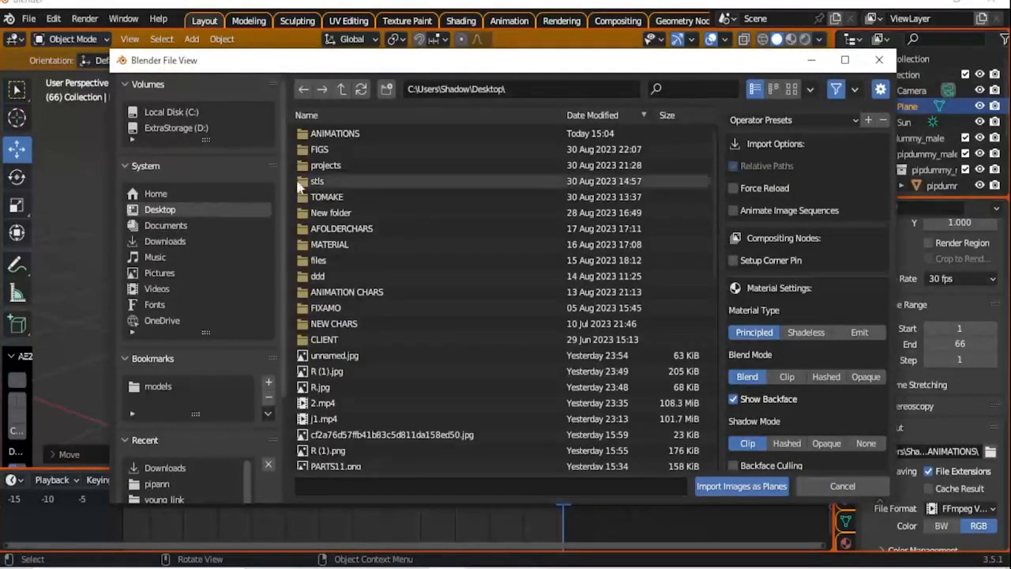
pyautogui.doubleClick(331, 133)
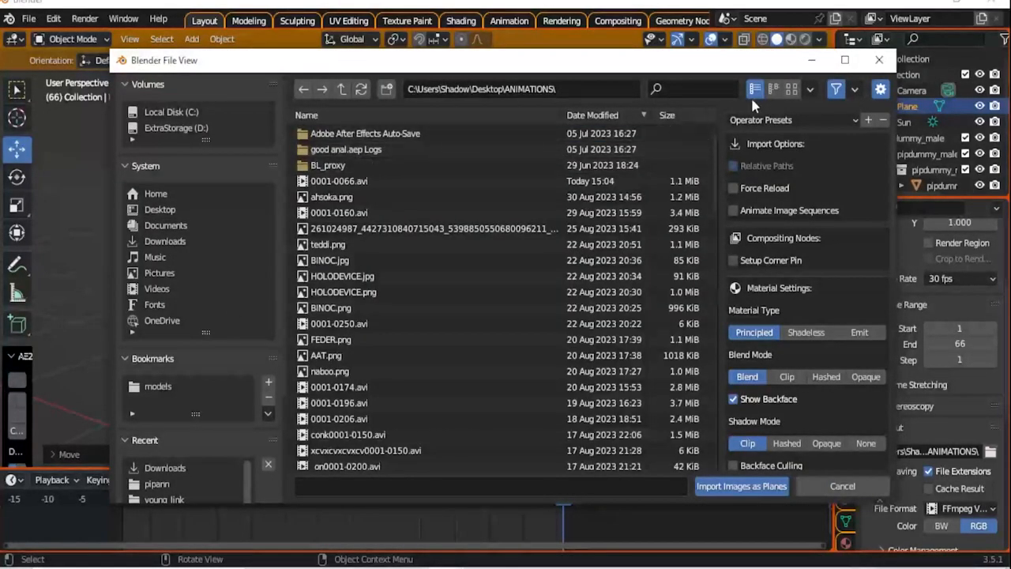
pyautogui.click(791, 88)
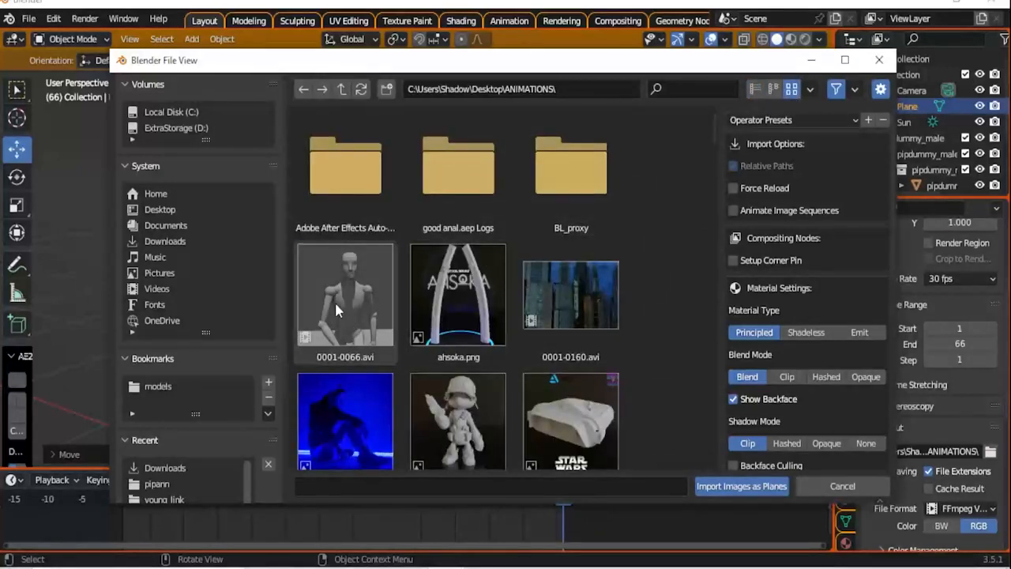
pyautogui.doubleClick(334, 300)
# Move the imported video plane clear of the floor plane and switch the viewport to rendered shading.
pyautogui.press('g')
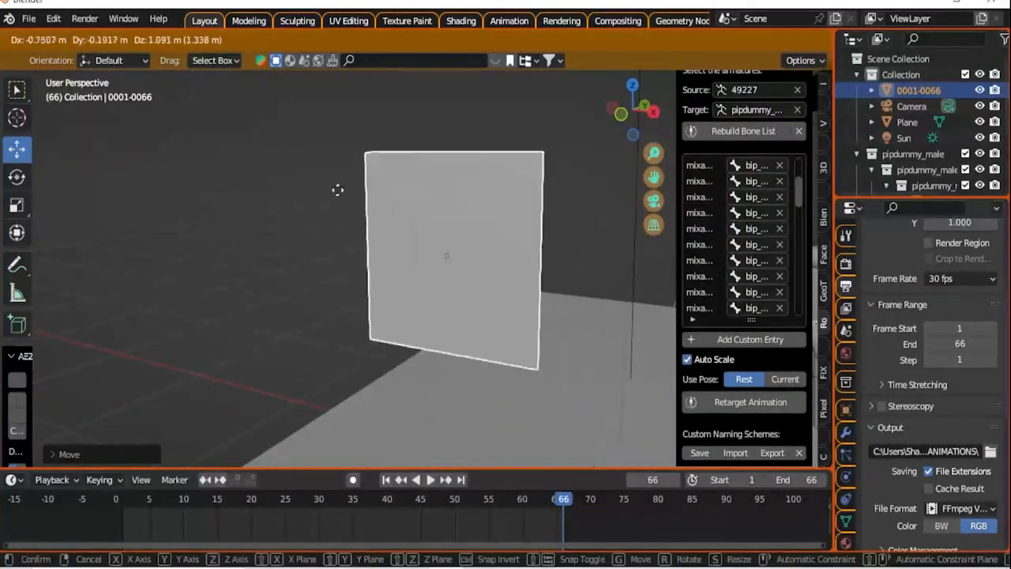
pyautogui.click(233, 166)
pyautogui.click(805, 40)
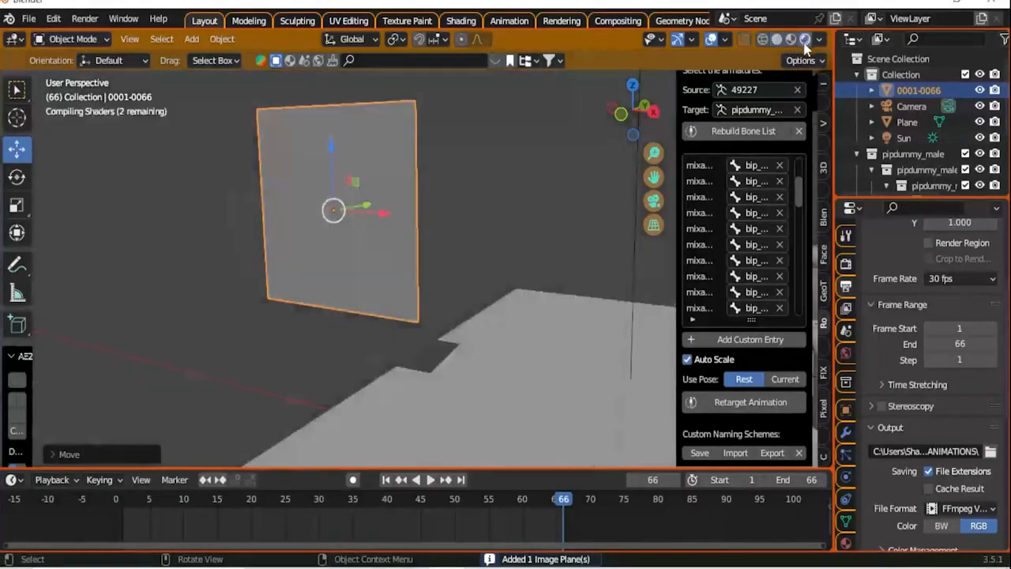
# Scale the video plane up to about 2.5 times its size and reposition it beside the floor plane.
pyautogui.moveTo(320, 211); pyautogui.dragTo(341, 213, button='middle')
pyautogui.press('s')
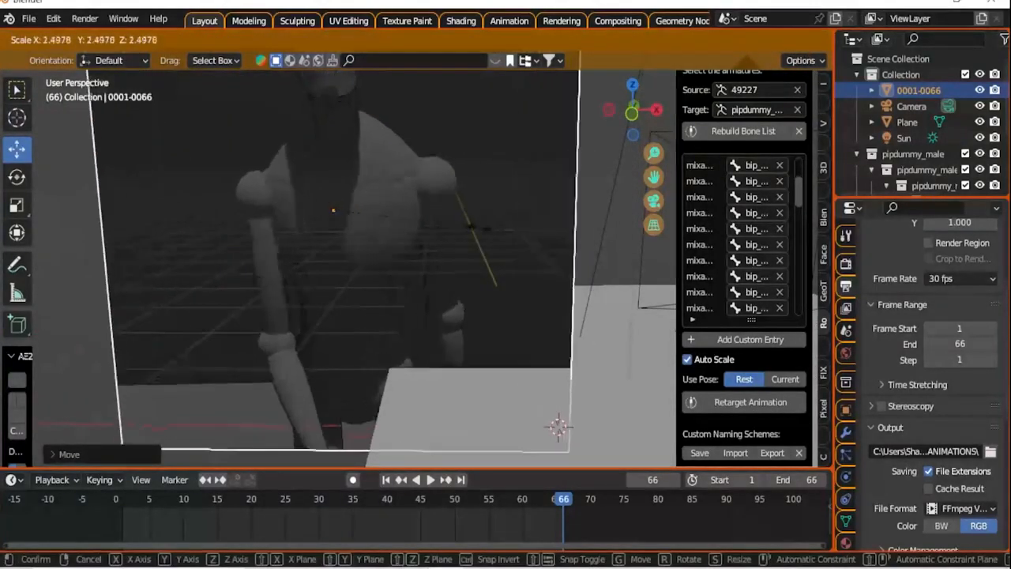
pyautogui.click(424, 284)
pyautogui.scroll(-3, 572, 270)
pyautogui.press('g')
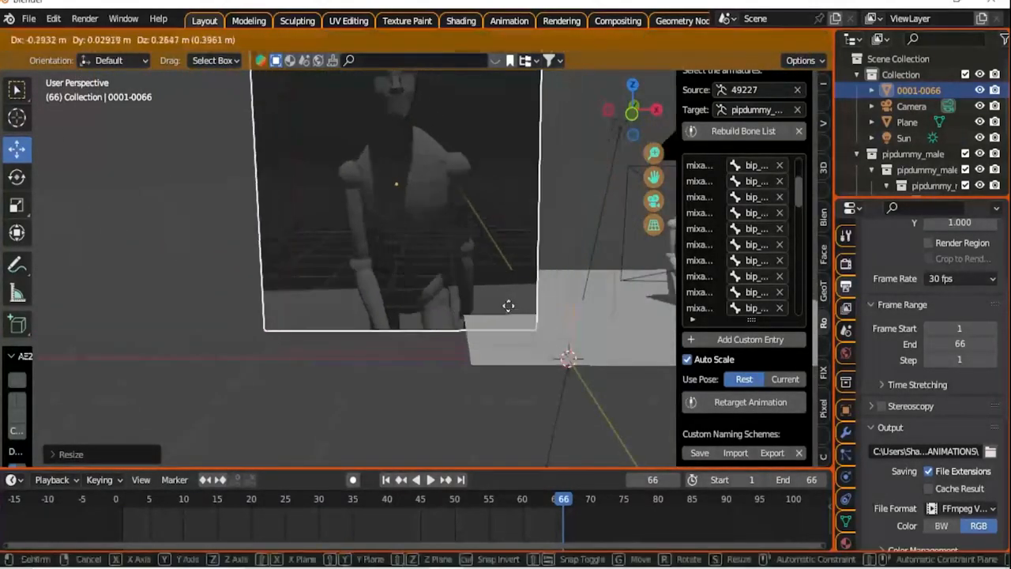
pyautogui.click(542, 306)
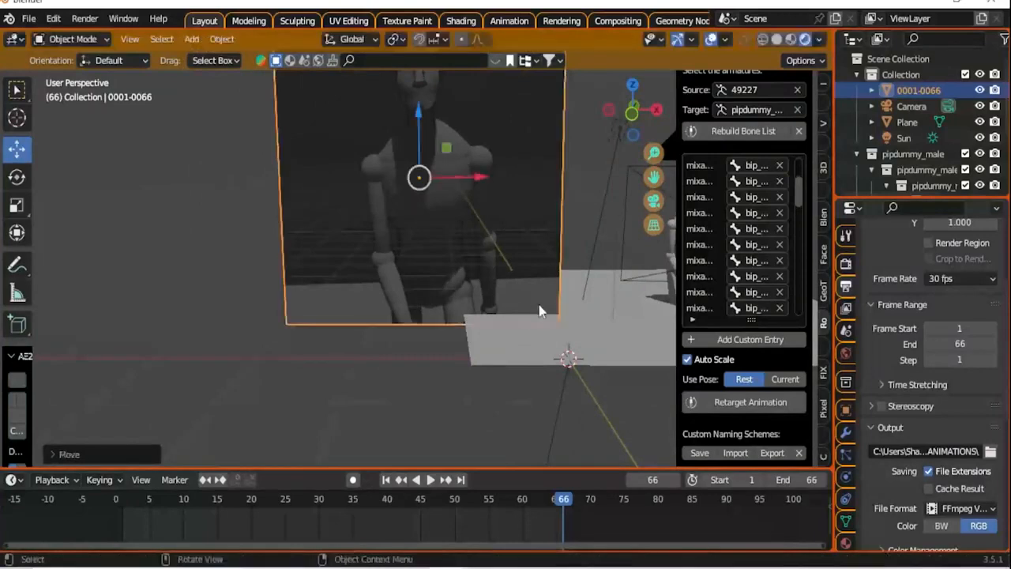
# Select the Sun light and move it farther away from the video plane.
pyautogui.click(607, 135)
pyautogui.moveTo(437, 190); pyautogui.dragTo(435, 322, button='middle')
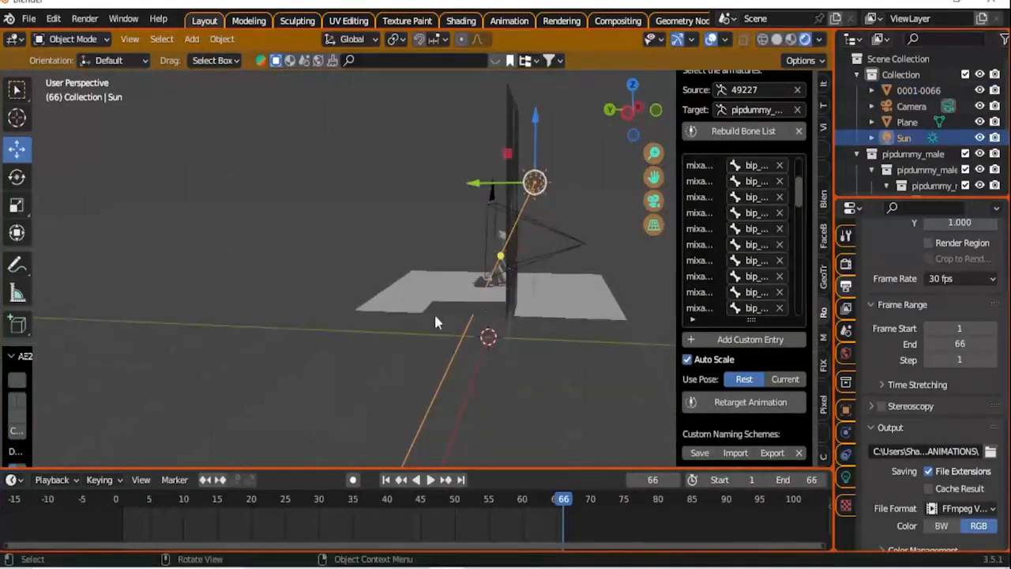
pyautogui.press('g')
pyautogui.click(595, 212)
pyautogui.moveTo(594, 212); pyautogui.dragTo(527, 202, button='middle')
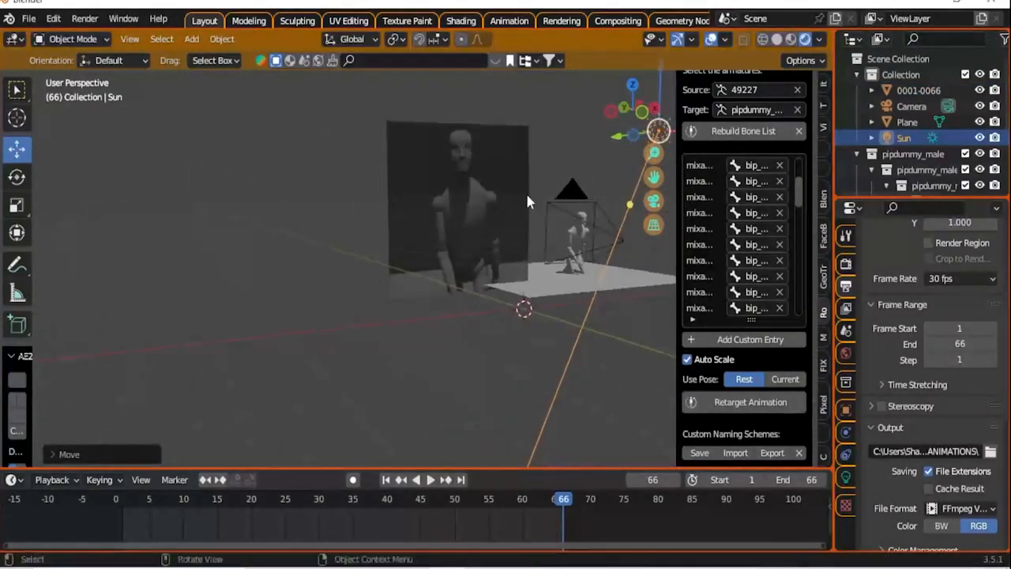
# Play and scrub the animation up to frame 61 to examine the outlined mannequin video on the image plane.
pyautogui.moveTo(621, 201); pyautogui.dragTo(154, 458, button='middle')
pyautogui.scroll(3, 507, 150)
pyautogui.scroll(2, 431, 302)
pyautogui.moveTo(431, 302); pyautogui.dragTo(413, 261, button='middle')
pyautogui.scroll(-1, 429, 308)
pyautogui.press('space')
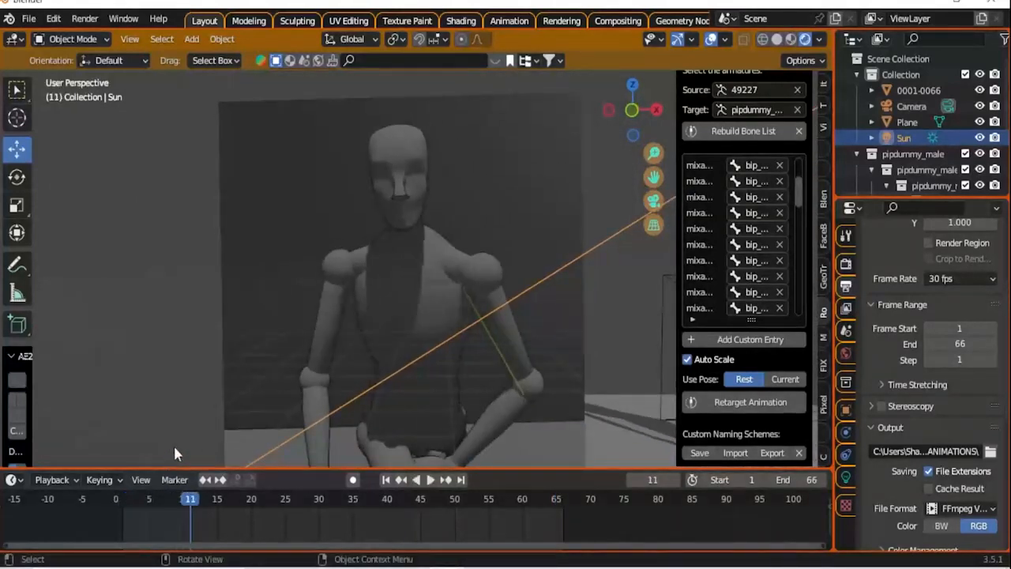
pyautogui.scroll(4, 377, 217)
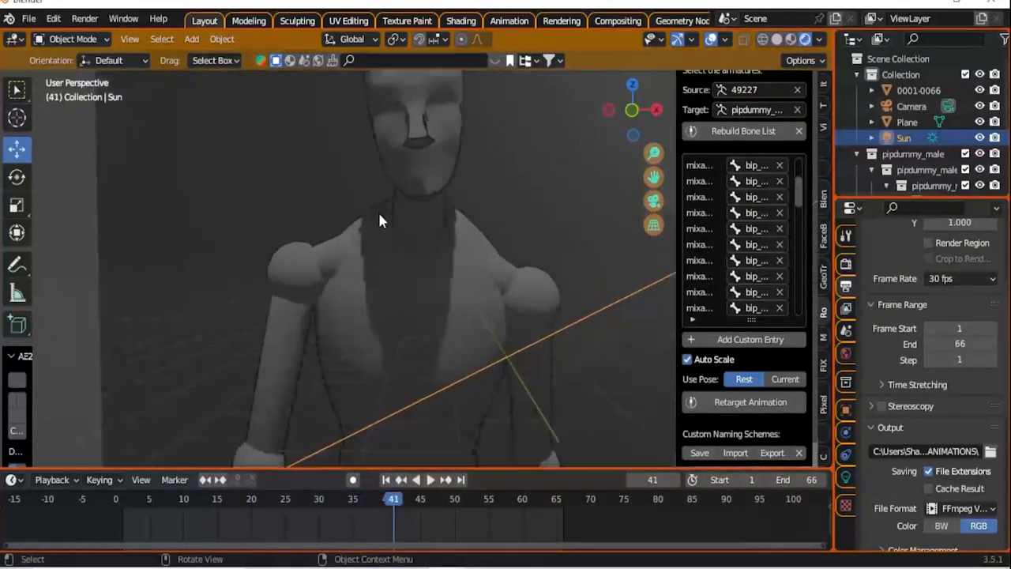
pyautogui.scroll(-5, 377, 210)
pyautogui.press('space')
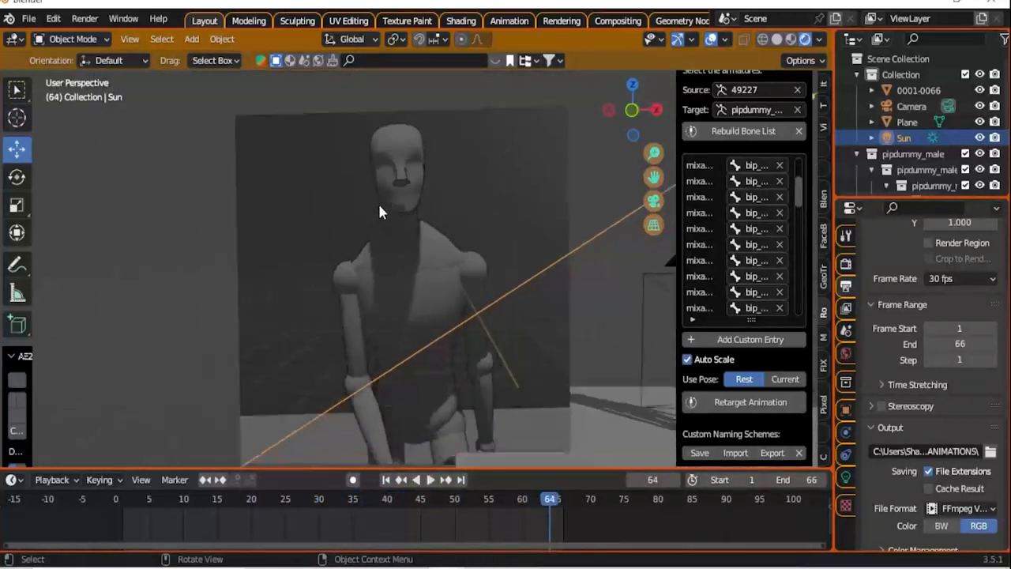
pyautogui.scroll(2, 325, 229)
pyautogui.scroll(-1, 325, 230)
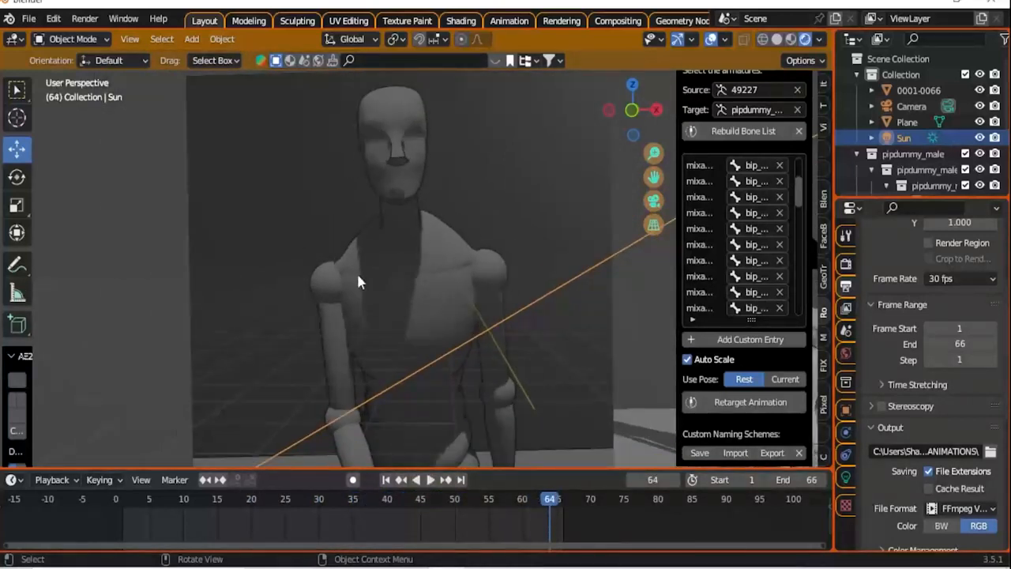
pyautogui.press('space')
pyautogui.press('space')
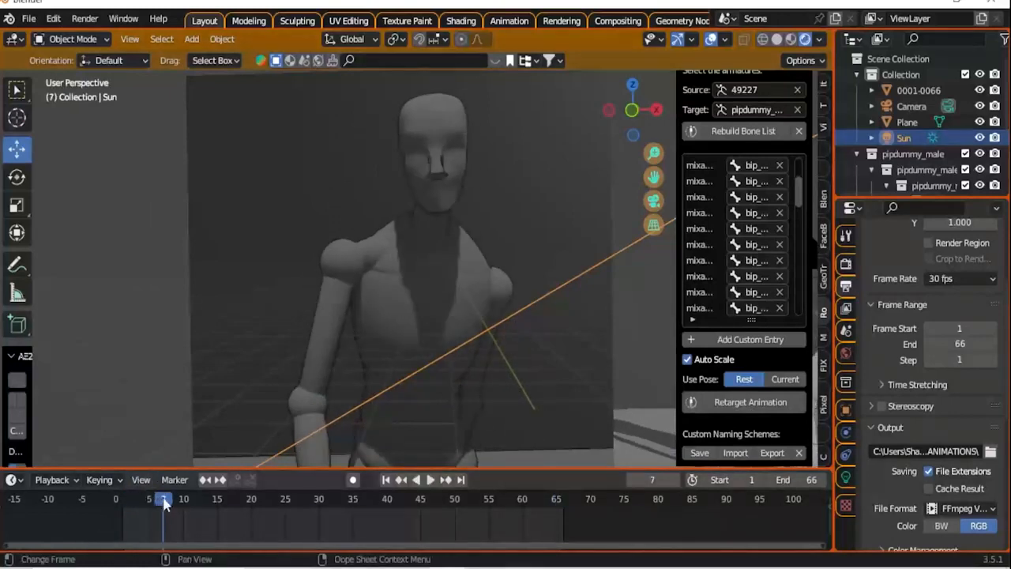
pyautogui.moveTo(164, 504); pyautogui.dragTo(529, 499)
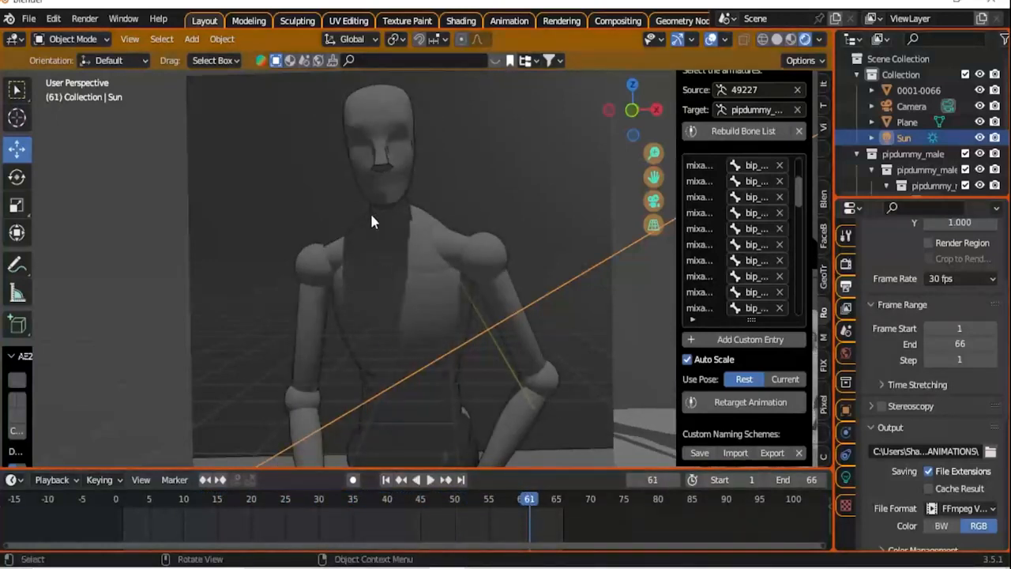
# Render a still image of frame 61 and inspect the mannequin's outlines and shading up close.
pyautogui.click(84, 18)
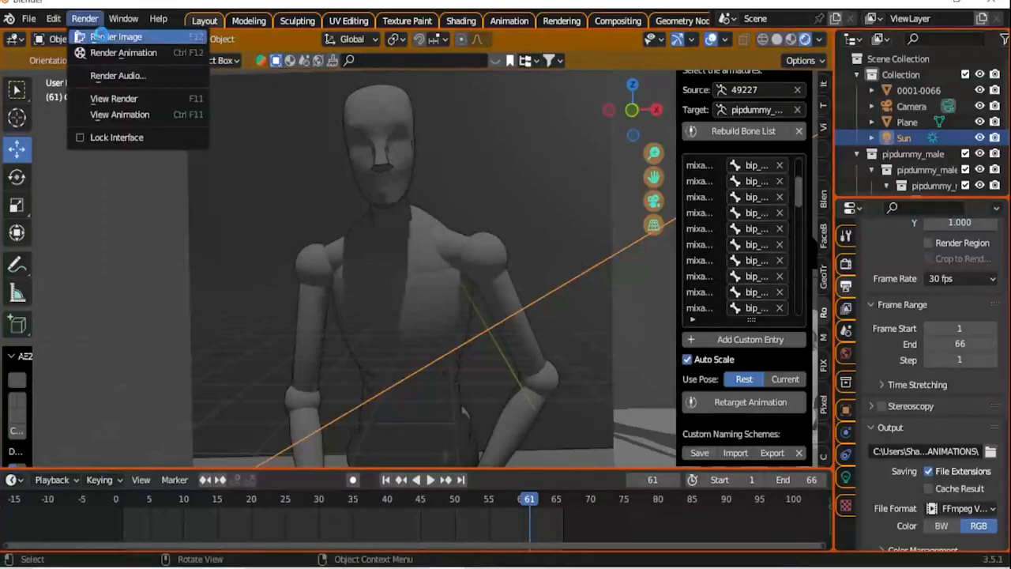
pyautogui.click(103, 37)
pyautogui.scroll(-3, 367, 230)
pyautogui.scroll(3, 367, 230)
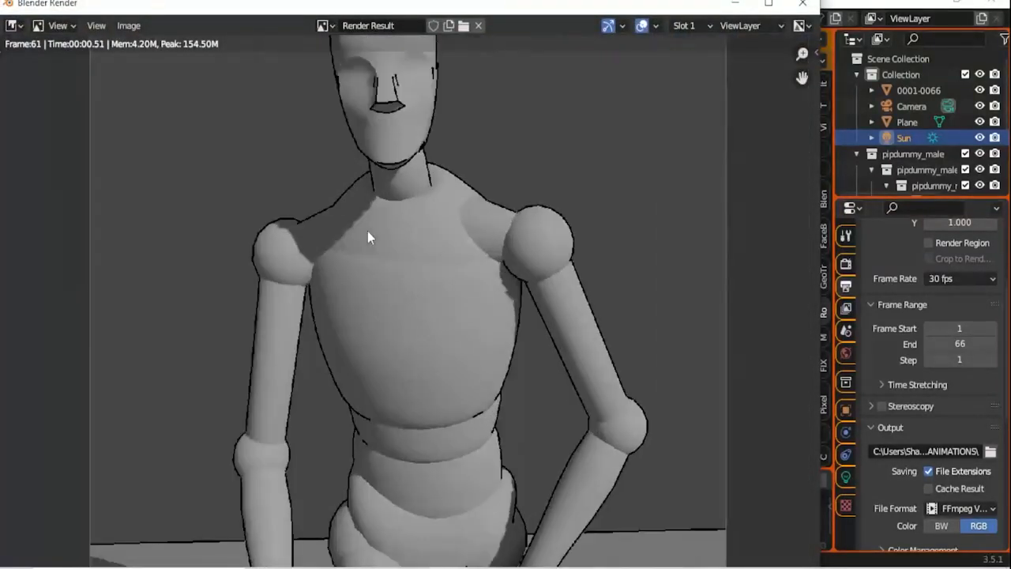
pyautogui.scroll(-2, 367, 234)
pyautogui.scroll(1, 395, 225)
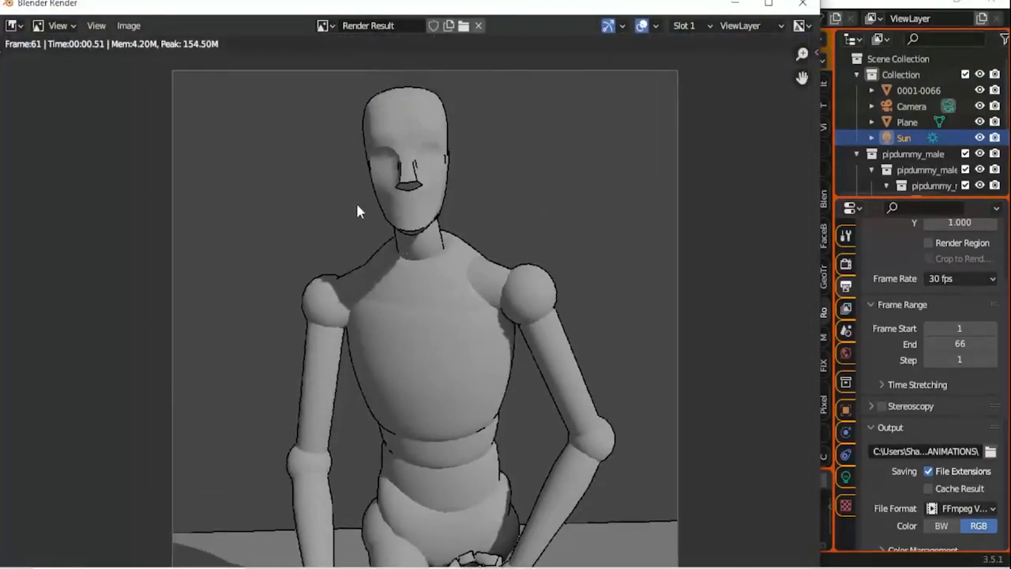
# Save the rendered image to the Desktop as 23123123123.png.
pyautogui.click(141, 26)
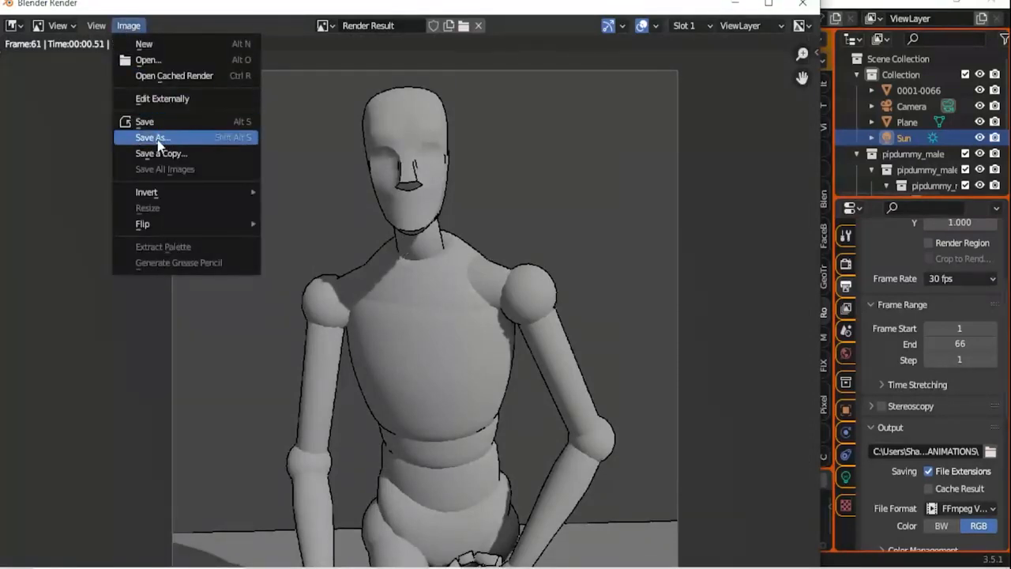
pyautogui.click(158, 136)
pyautogui.click(111, 198)
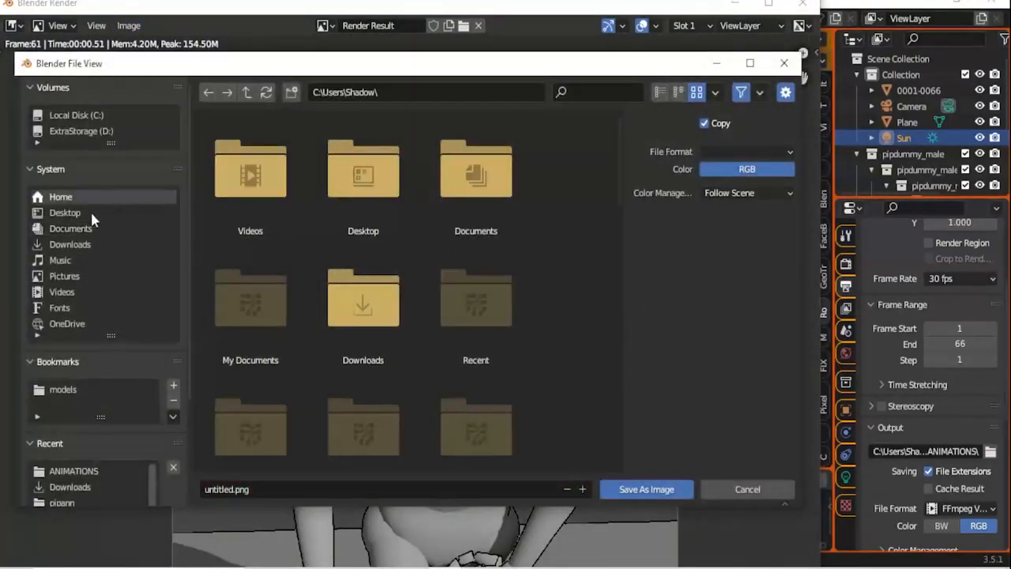
pyautogui.click(65, 213)
pyautogui.click(259, 488)
pyautogui.write('23123123123')
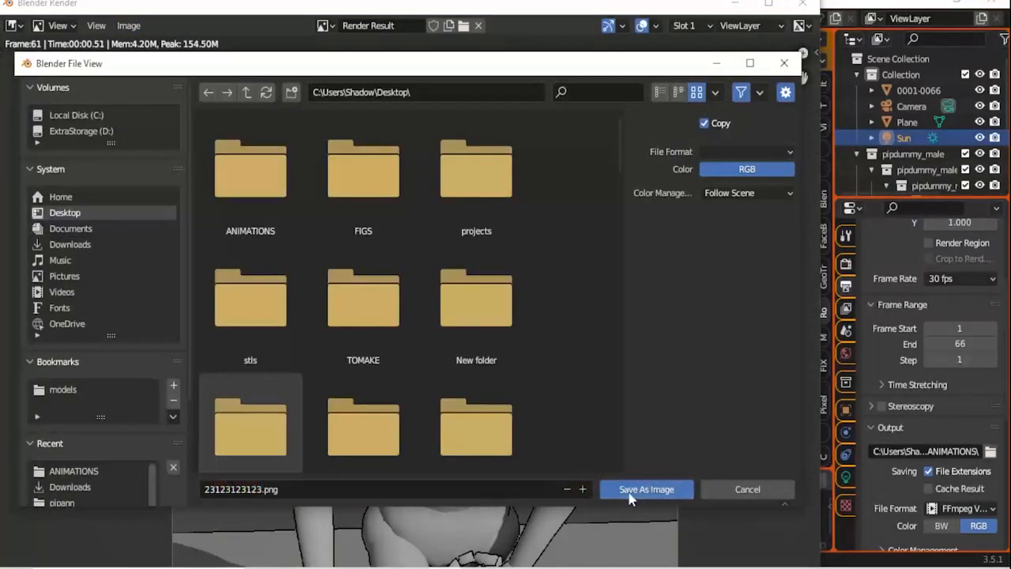
pyautogui.click(639, 490)
# Set the output resolution to 1920 × 1080 px.
pyautogui.scroll(4, 908, 300)
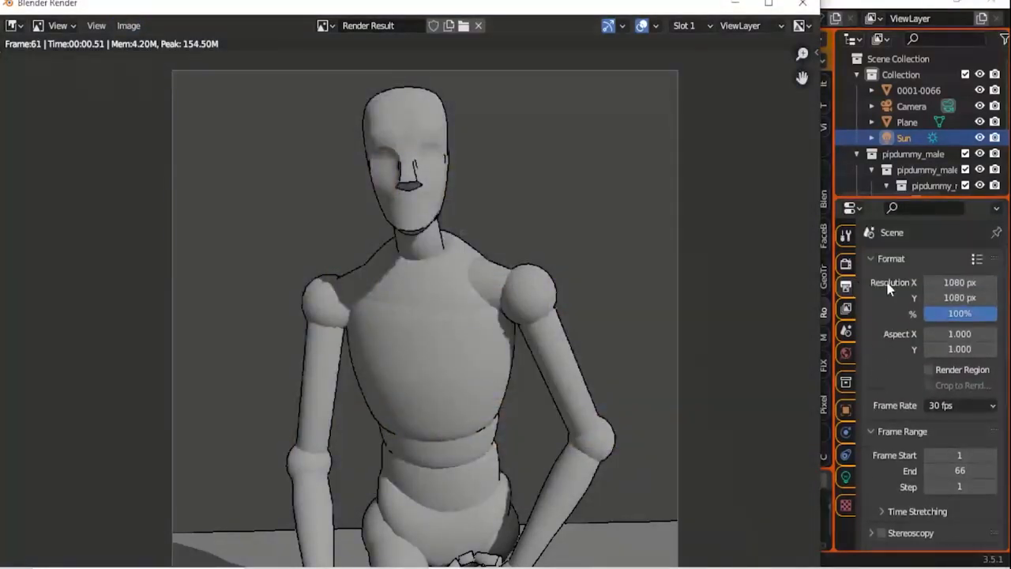
pyautogui.click(935, 283)
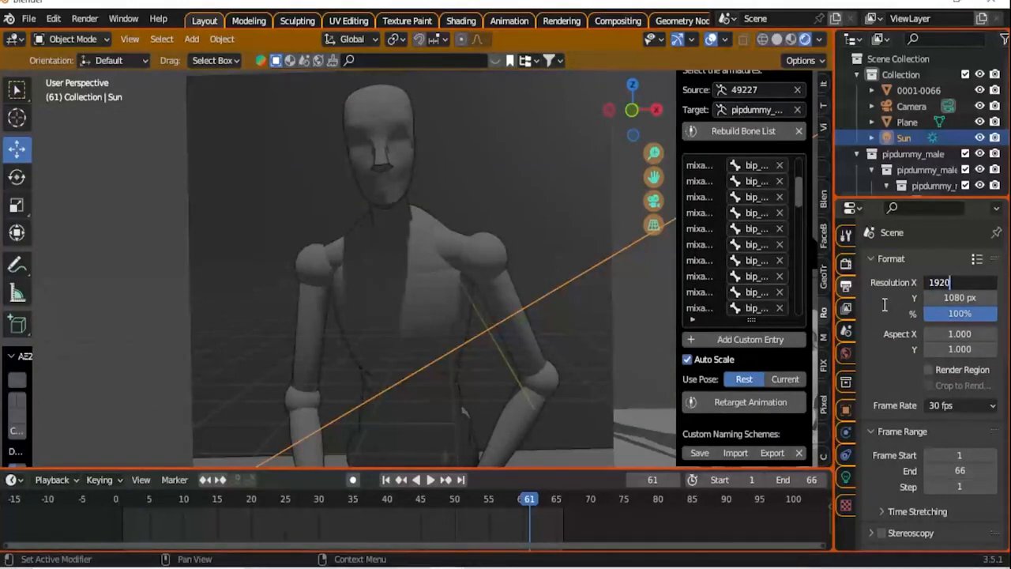
pyautogui.write('1920')
pyautogui.press('Tab')
pyautogui.write('1080')
pyautogui.press('Return')
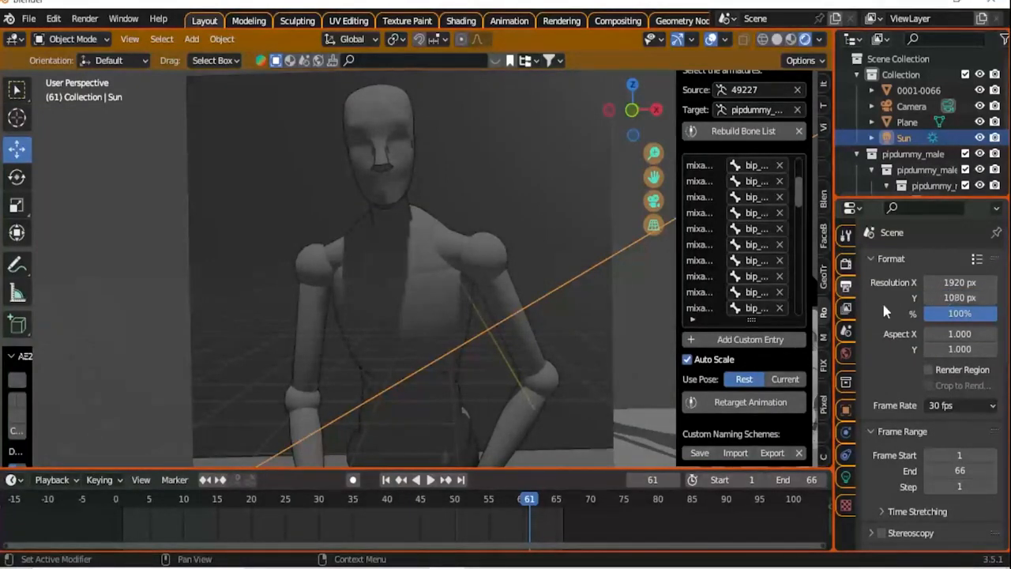
# Look through the camera and re-aim it so the mannequin's head and torso fit inside the widescreen frame.
pyautogui.press('KP_0')
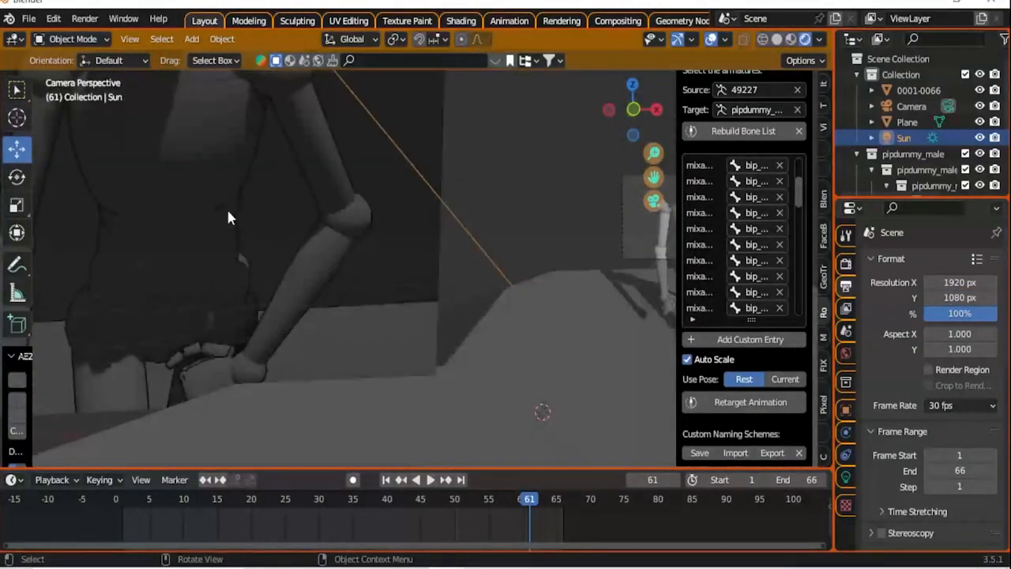
pyautogui.scroll(4, 586, 304)
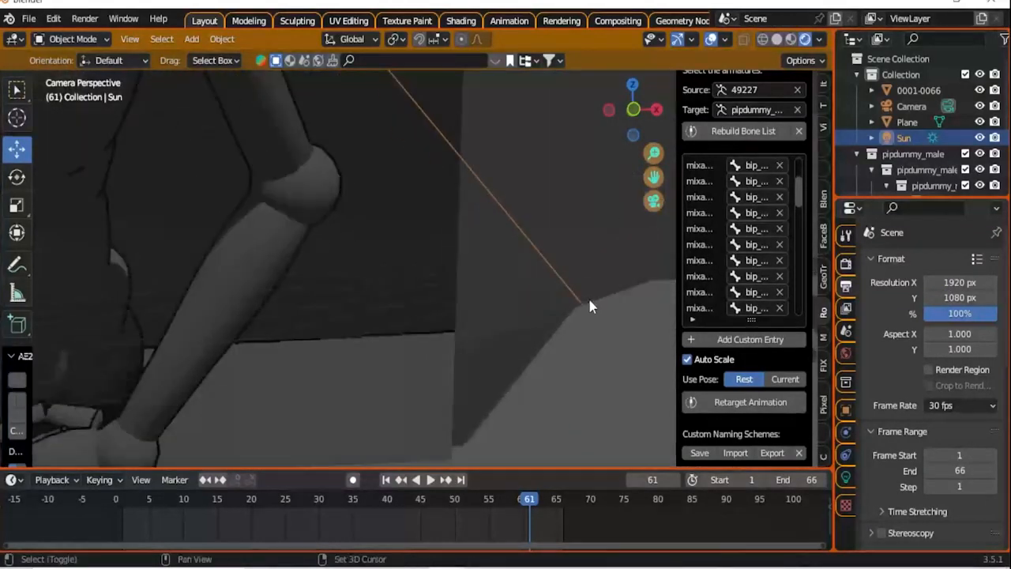
pyautogui.keyDown('shift'); pyautogui.moveTo(587, 297); pyautogui.dragTo(6, 376, button='middle'); pyautogui.keyUp('shift')
pyautogui.scroll(-1, 242, 257)
pyautogui.scroll(4, 261, 257)
pyautogui.scroll(-2, 273, 259)
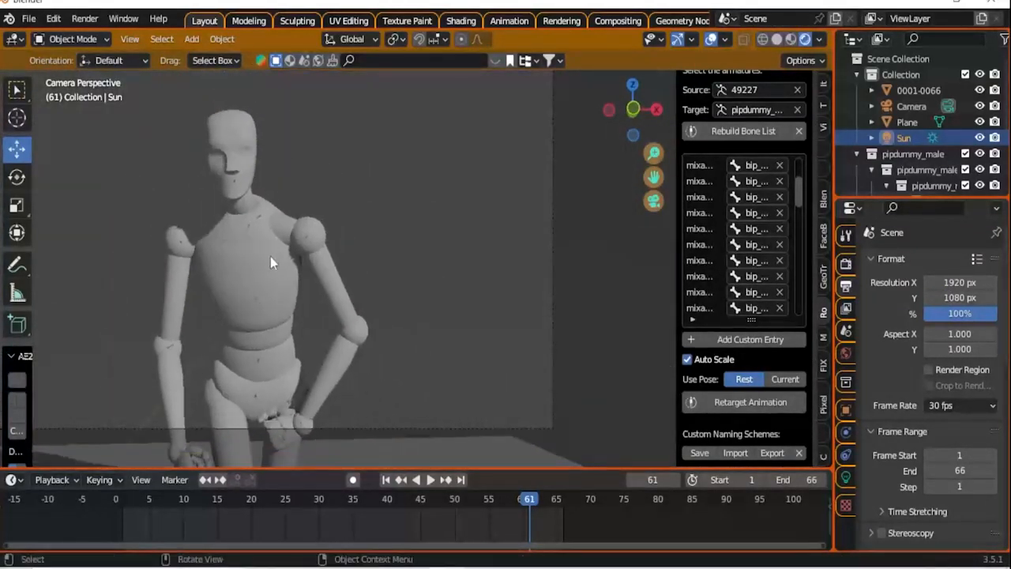
pyautogui.scroll(-3, 270, 256)
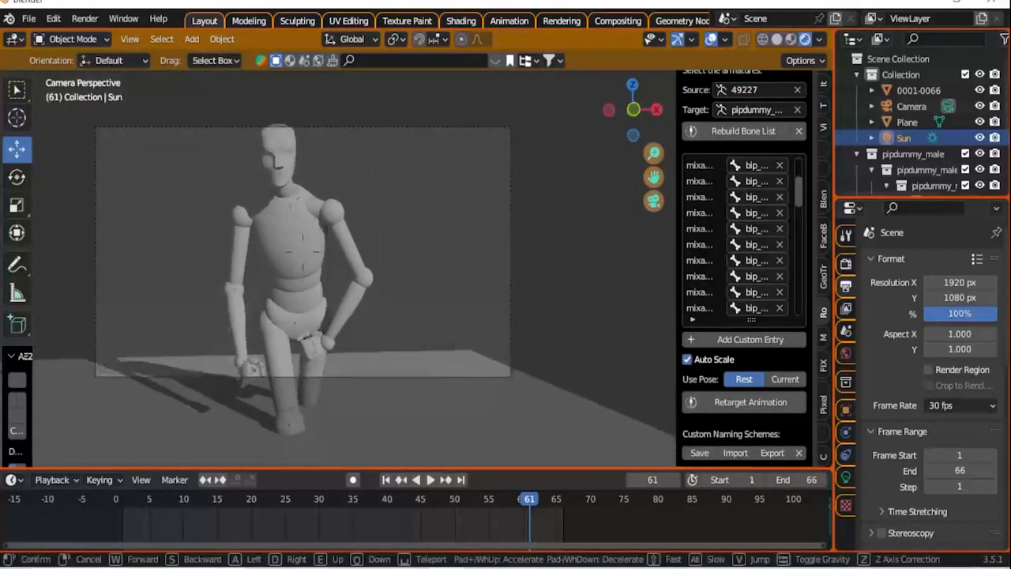
# Render the current frame at the widescreen resolution, inspect the mannequin's outlines, and close the render.
pyautogui.click(85, 18)
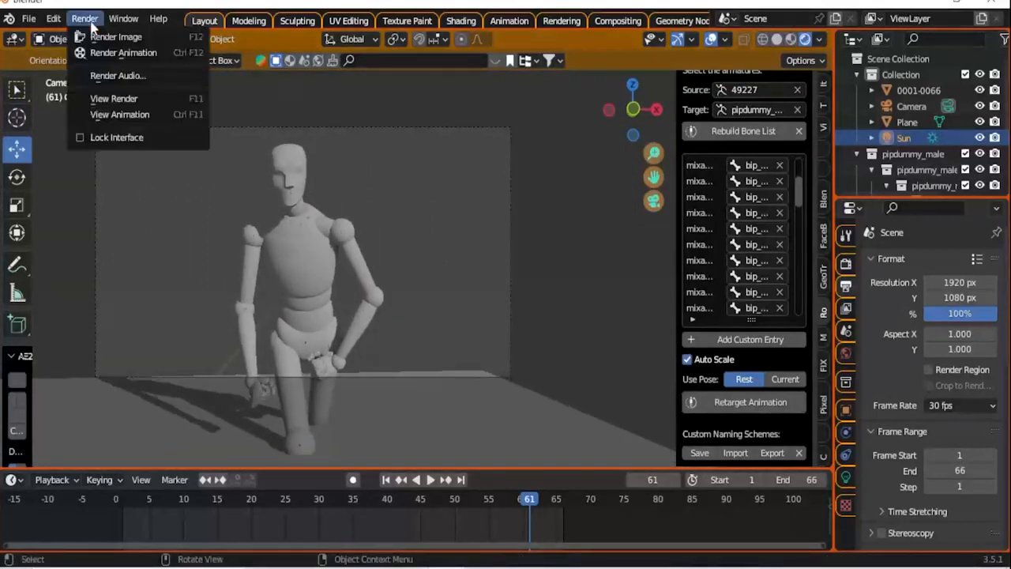
pyautogui.click(110, 37)
pyautogui.scroll(-2, 392, 312)
pyautogui.scroll(3, 392, 311)
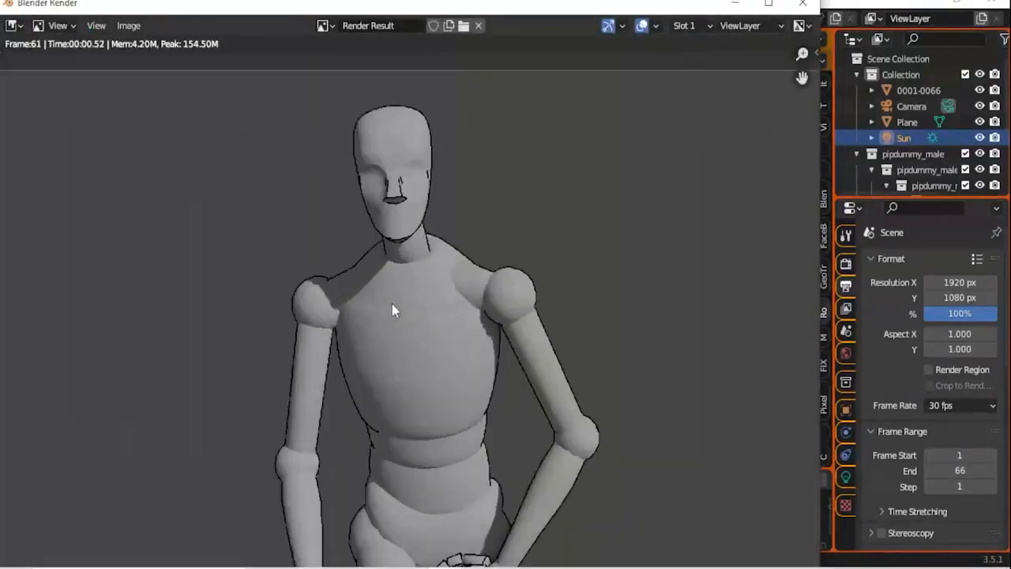
pyautogui.scroll(-1, 393, 309)
pyautogui.click(805, 10)
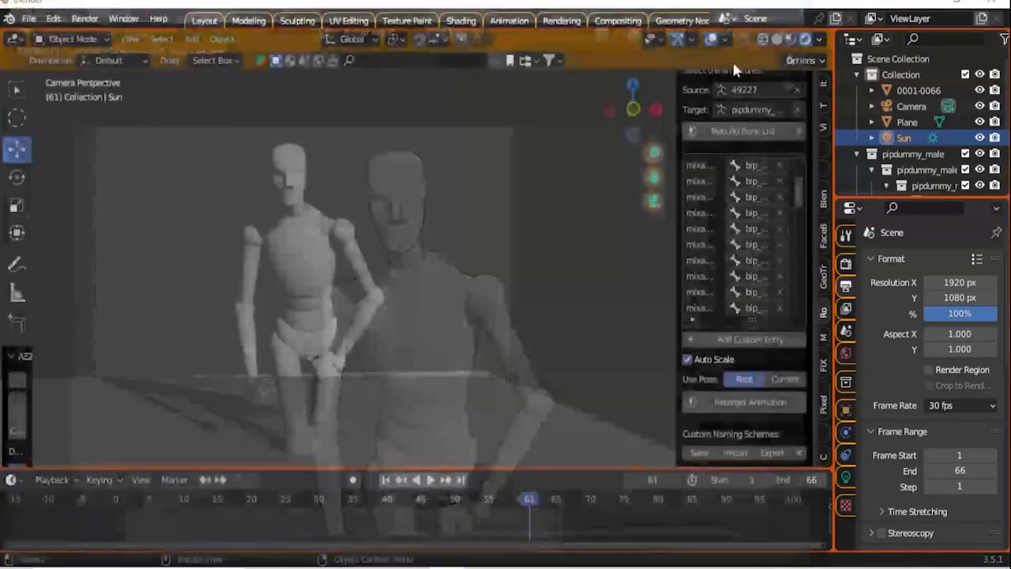
# Fly the camera backward so the mannequin fits in the frame from the top of its head to its thighs.
pyautogui.hotkey('shift', '`')
pyautogui.press('s')
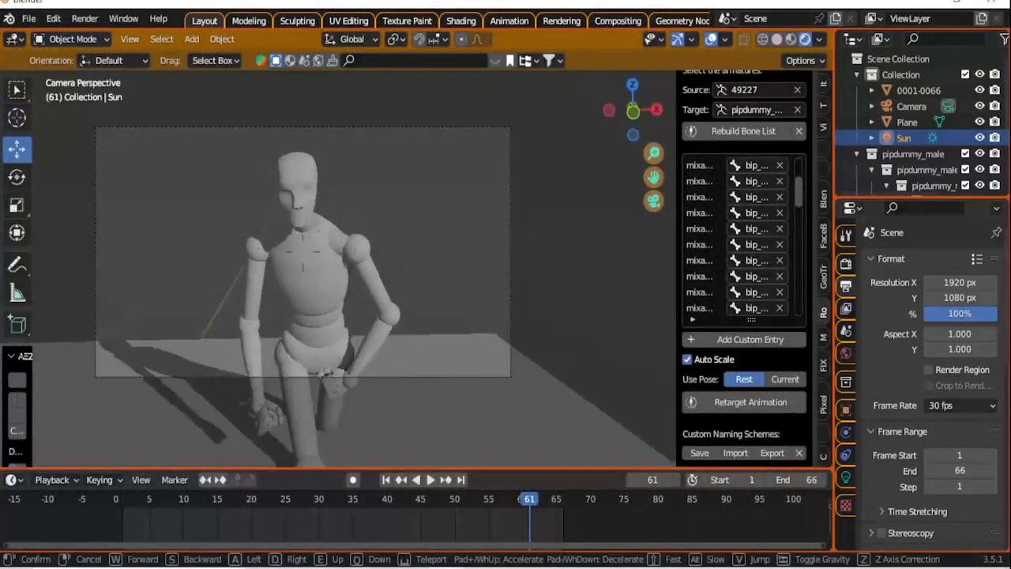
pyautogui.click(361, 257)
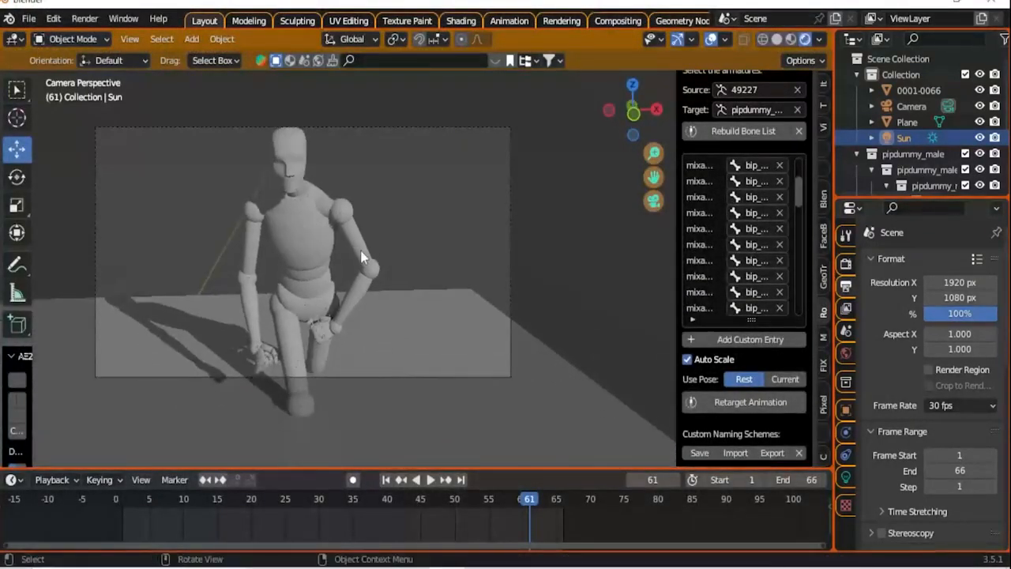
# Render the current frame from the pulled-back camera and view the whole image with its outlines.
pyautogui.click(85, 18)
pyautogui.click(83, 36)
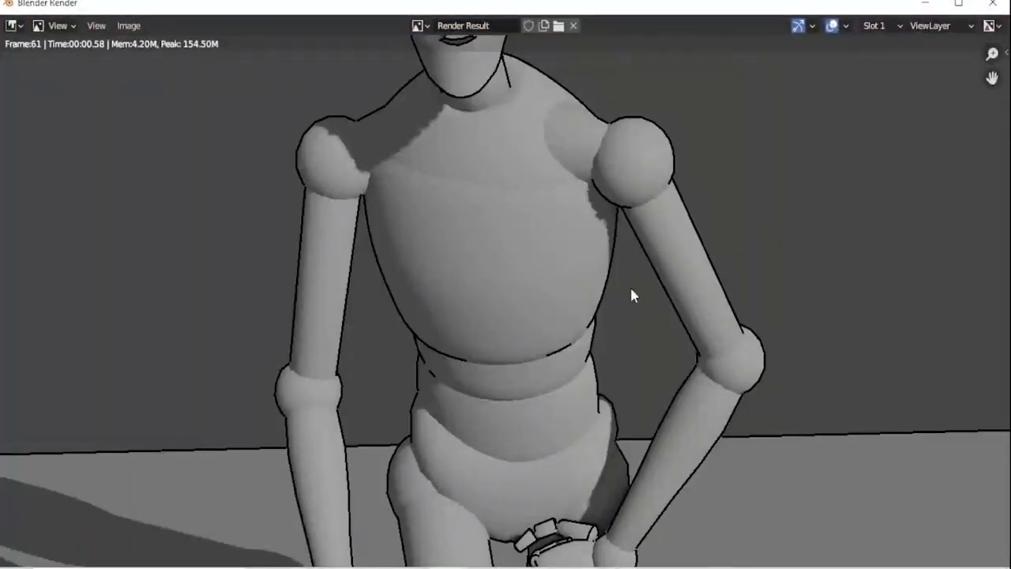
pyautogui.scroll(-4, 632, 292)
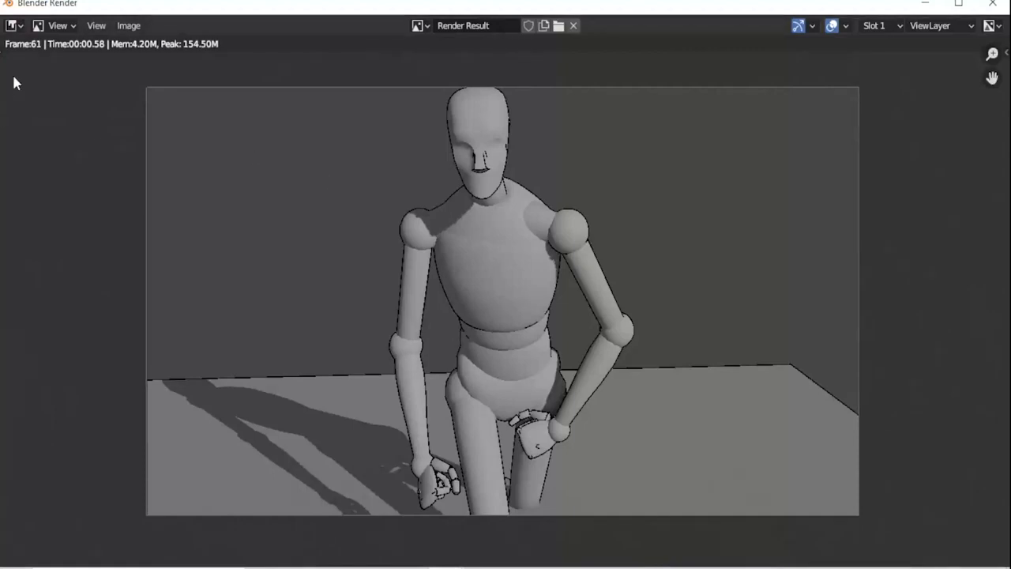
# Save the widescreen render to the Desktop under the name DDDD and close the render window.
pyautogui.click(129, 26)
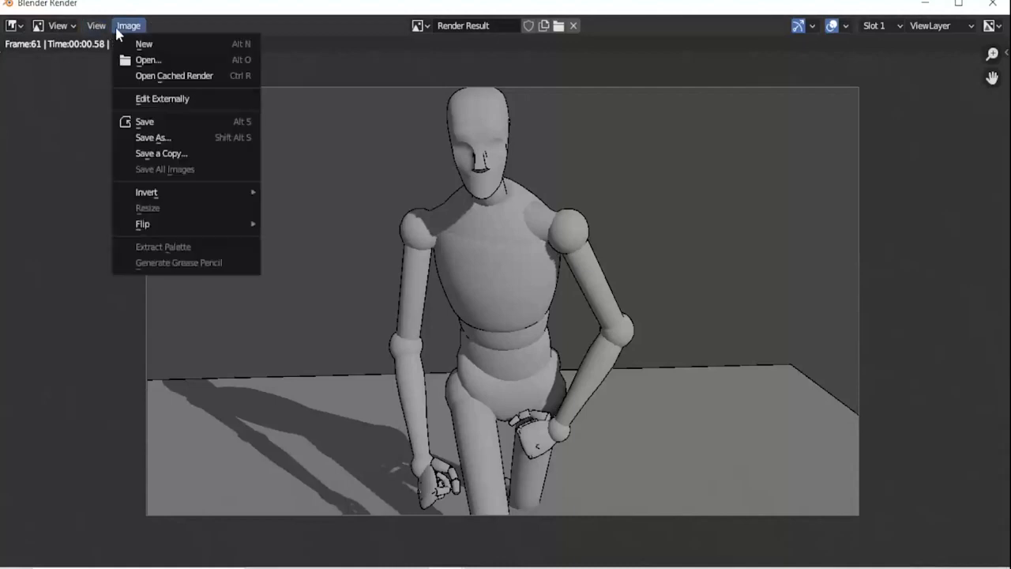
pyautogui.click(141, 136)
pyautogui.click(350, 490)
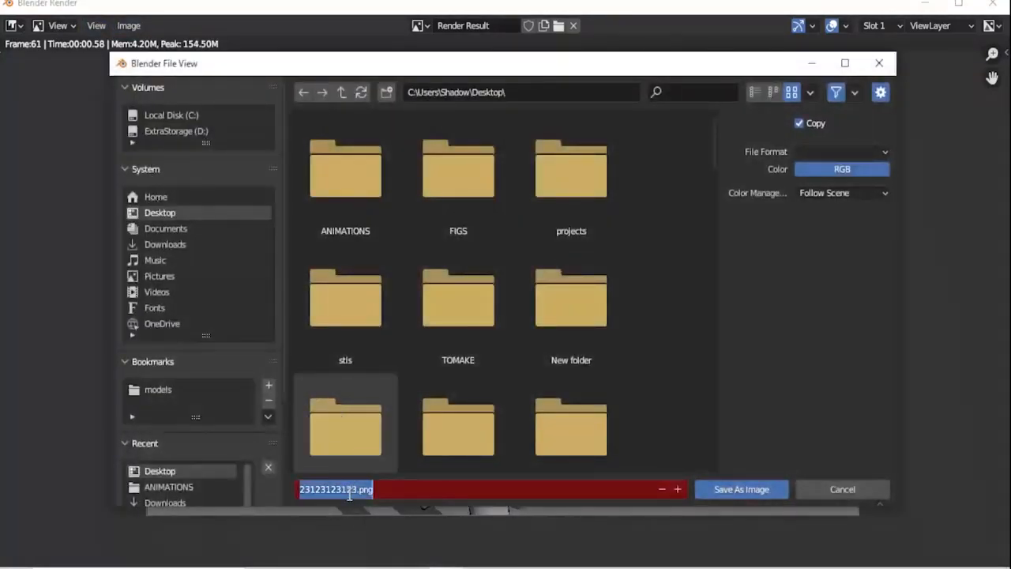
pyautogui.write('DDDD')
pyautogui.press('Return')
pyautogui.click(717, 491)
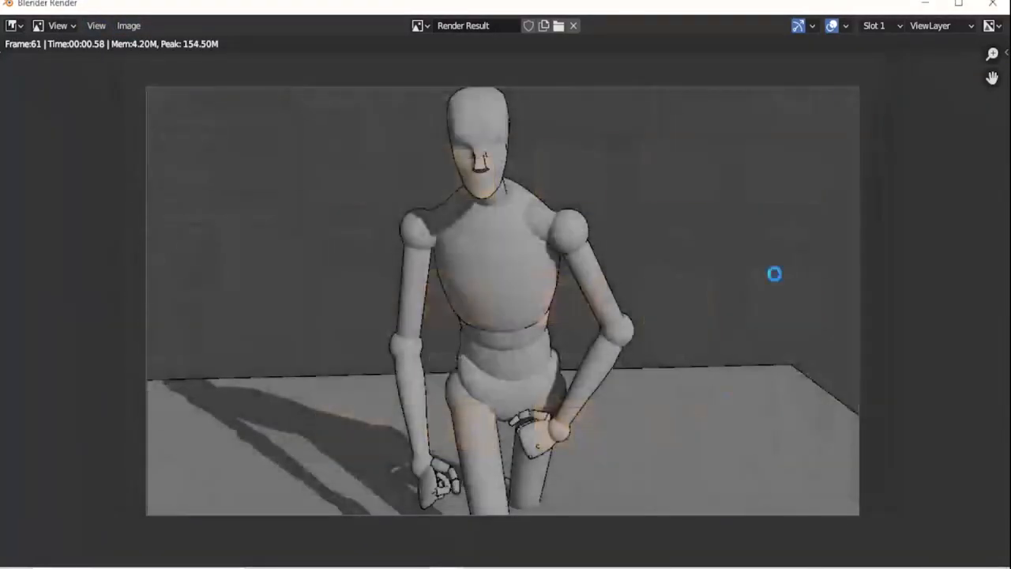
pyautogui.click(991, 6)
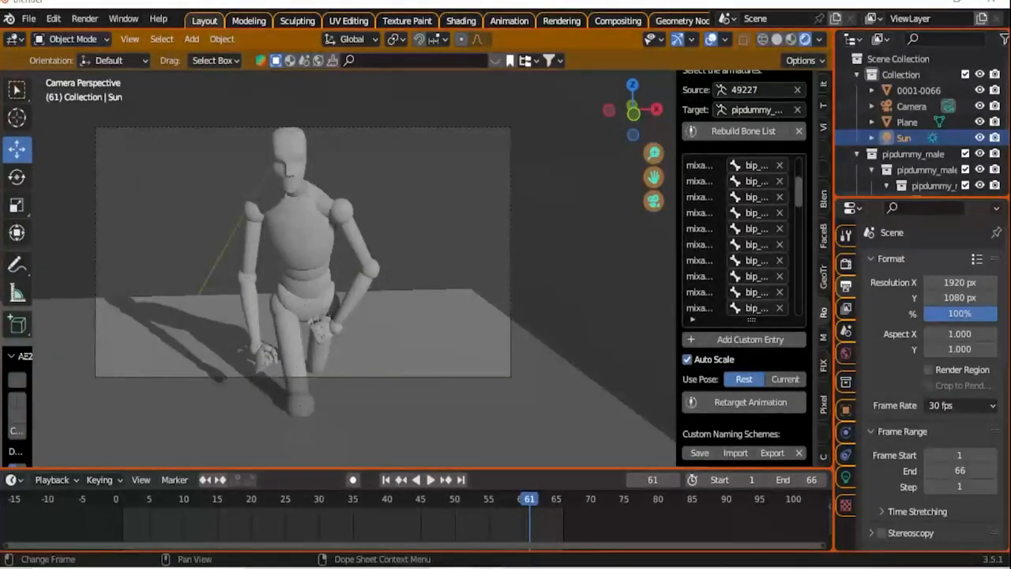